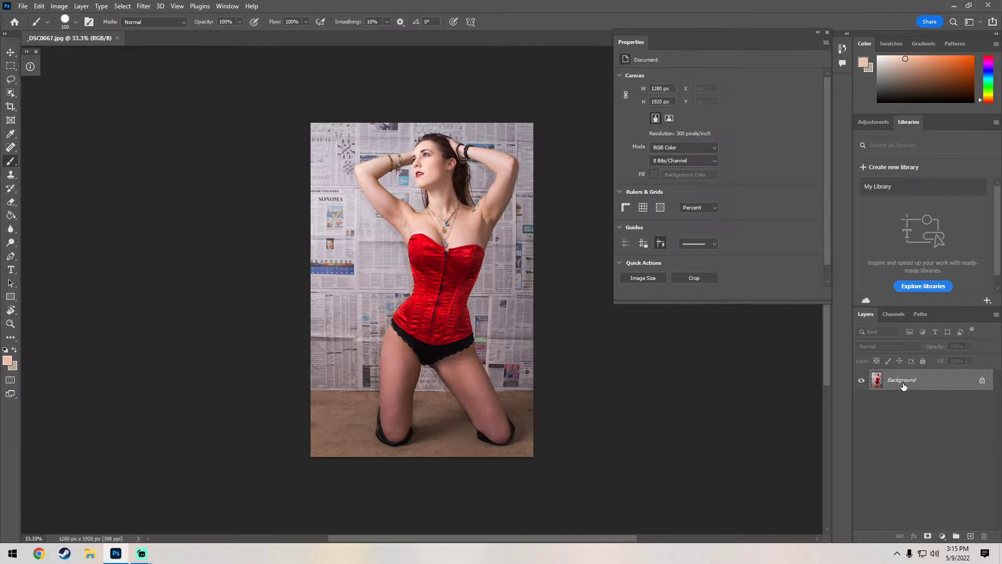
Step: Duplicate Background into Layer 1, add an empty Group 1 on top, and reselect Layer 1
drag(904, 385, 903, 383)
key(ctrl+j)
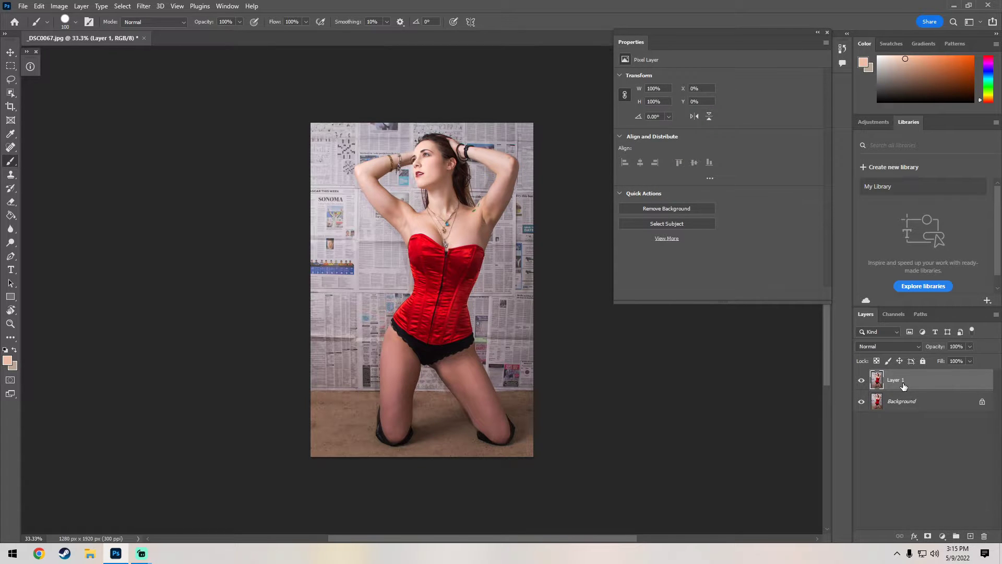
click(930, 466)
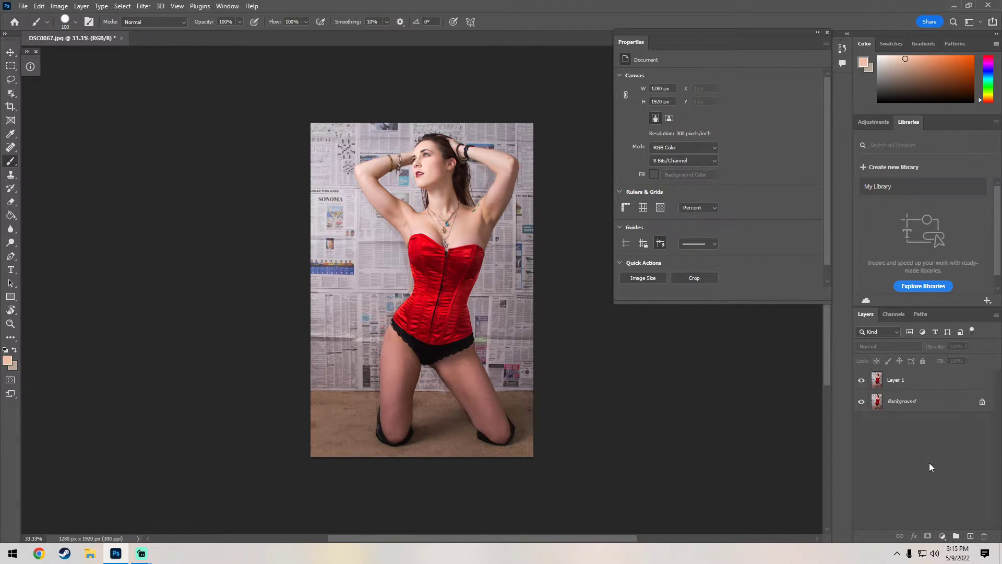
click(955, 537)
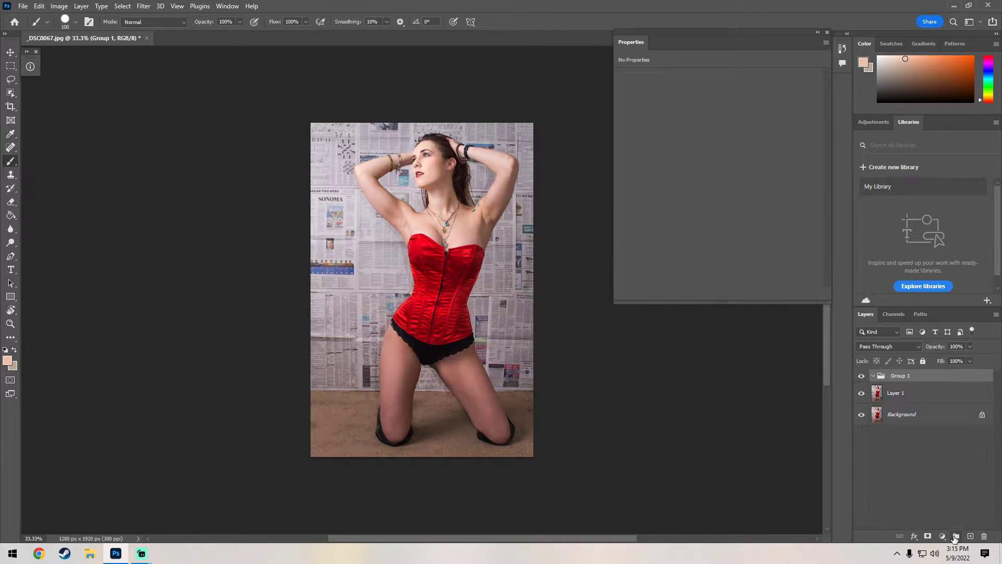
click(918, 399)
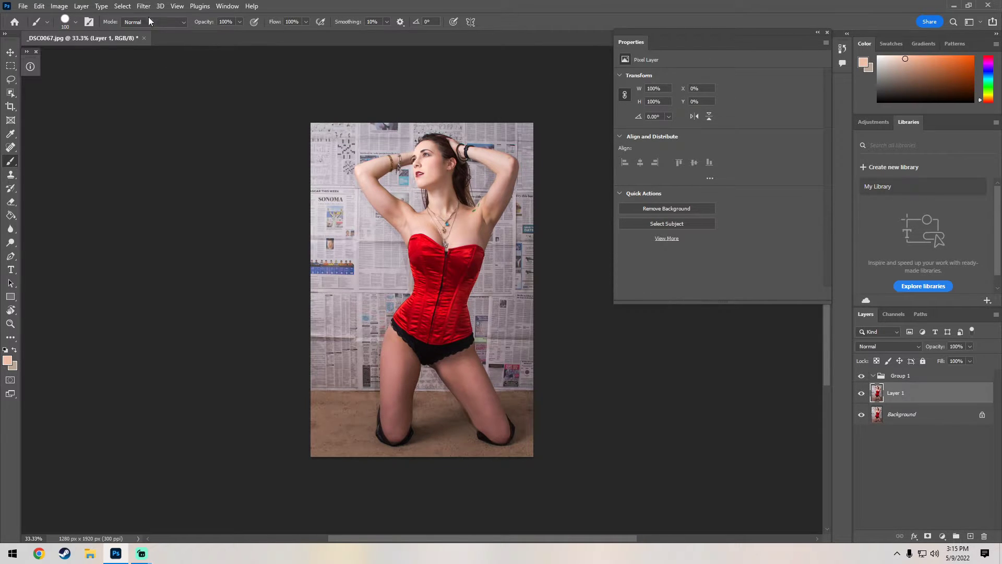
Step: Use Select > Subject on the kneeling woman and turn that selection into Group 1's layer mask
click(123, 6)
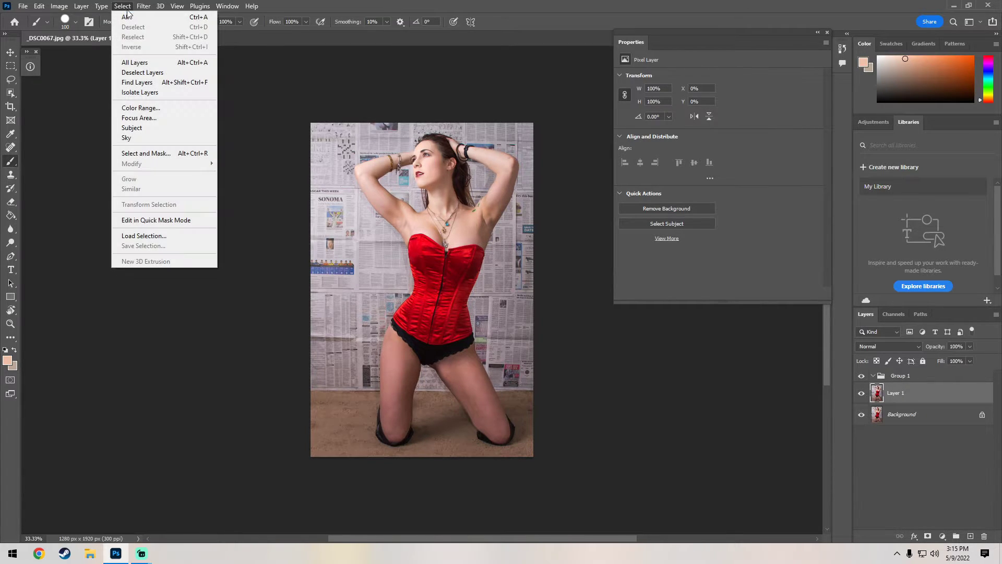
click(146, 128)
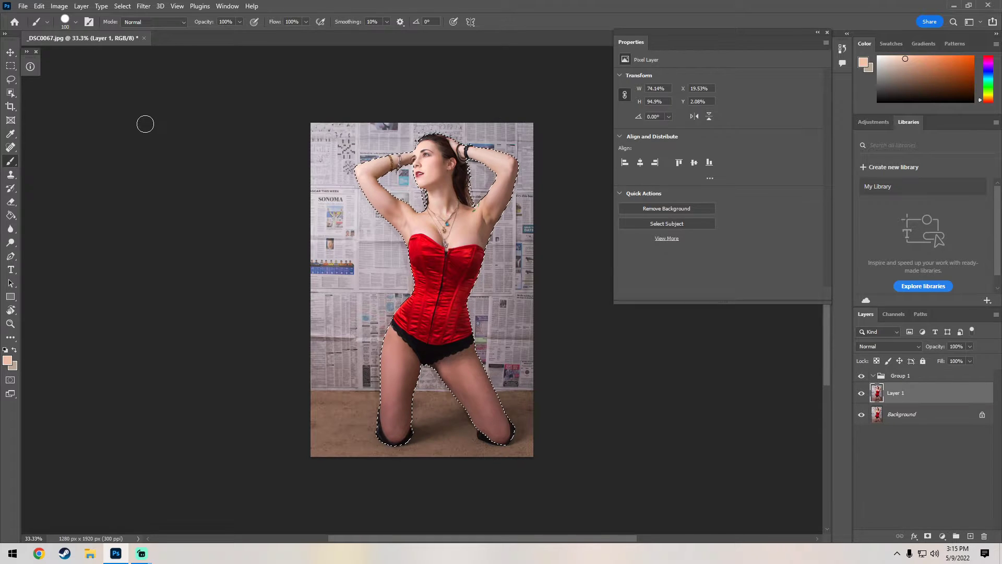
click(899, 377)
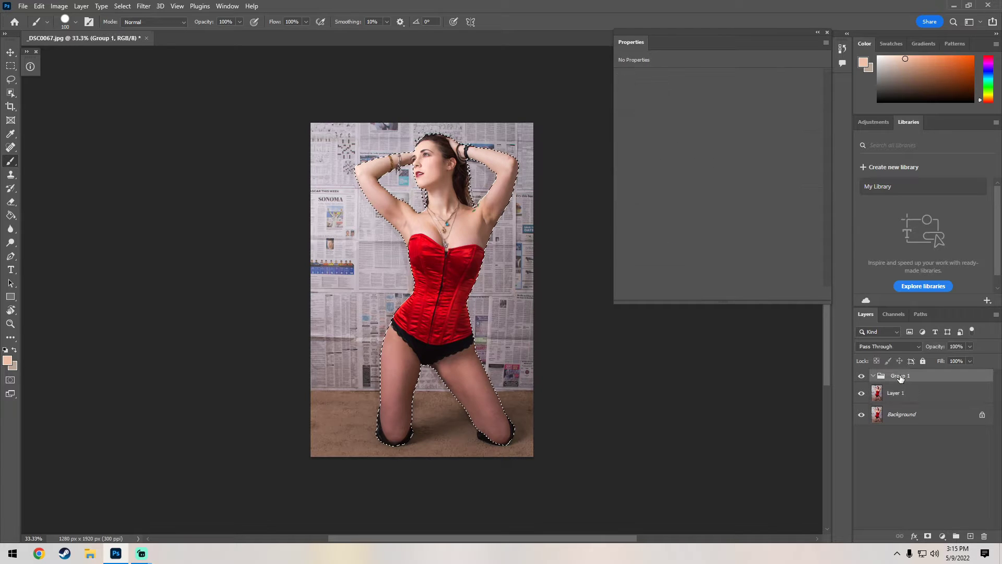
click(928, 538)
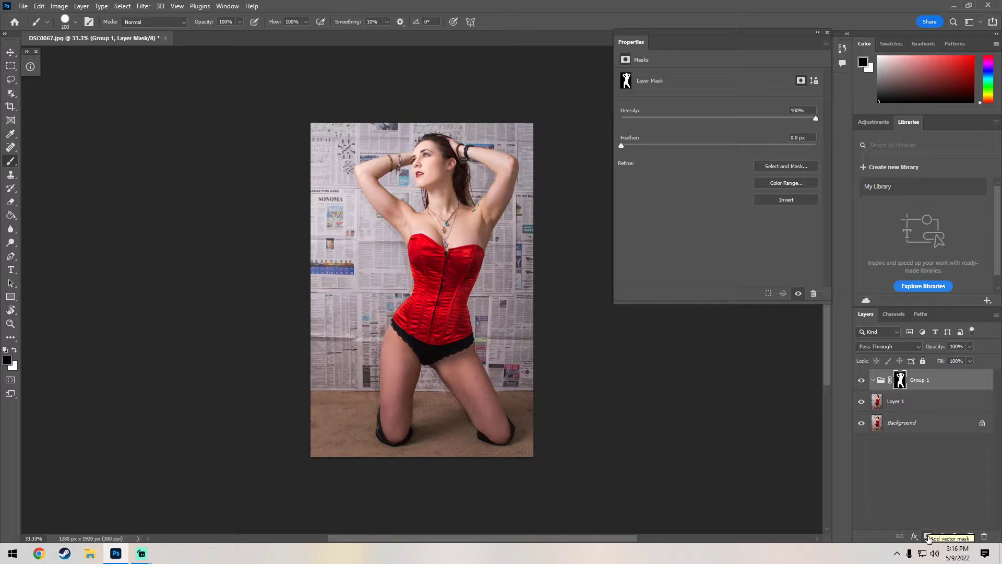
Step: Zoom to 66.7% on her face and add an empty Layer 2 inside Group 1
click(11, 325)
click(441, 158)
click(441, 158)
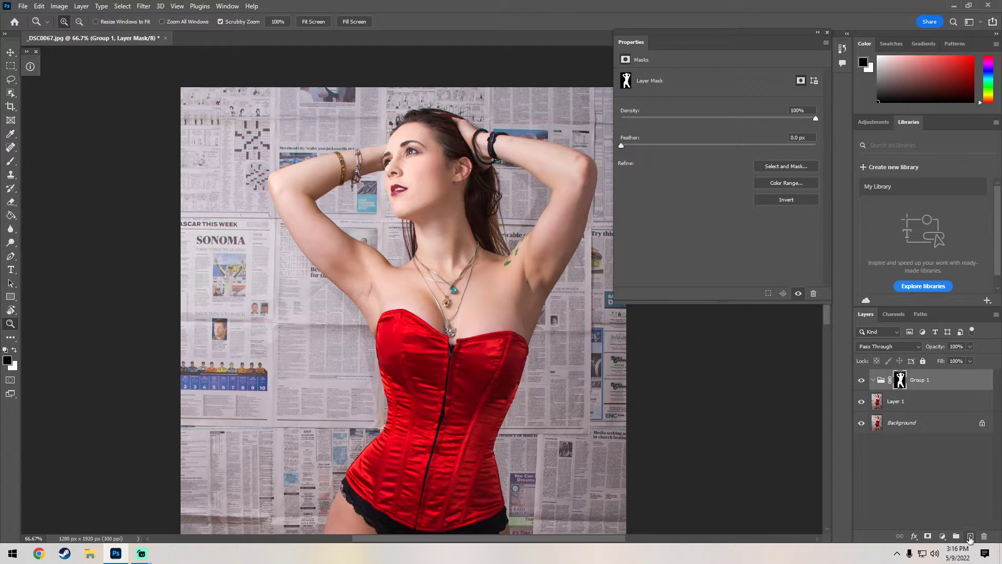
click(970, 538)
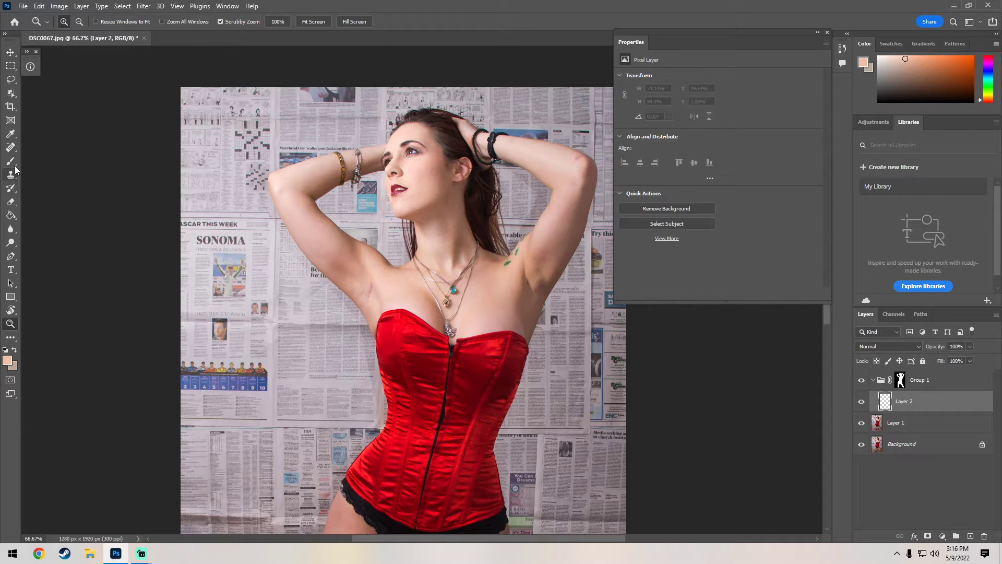
click(10, 137)
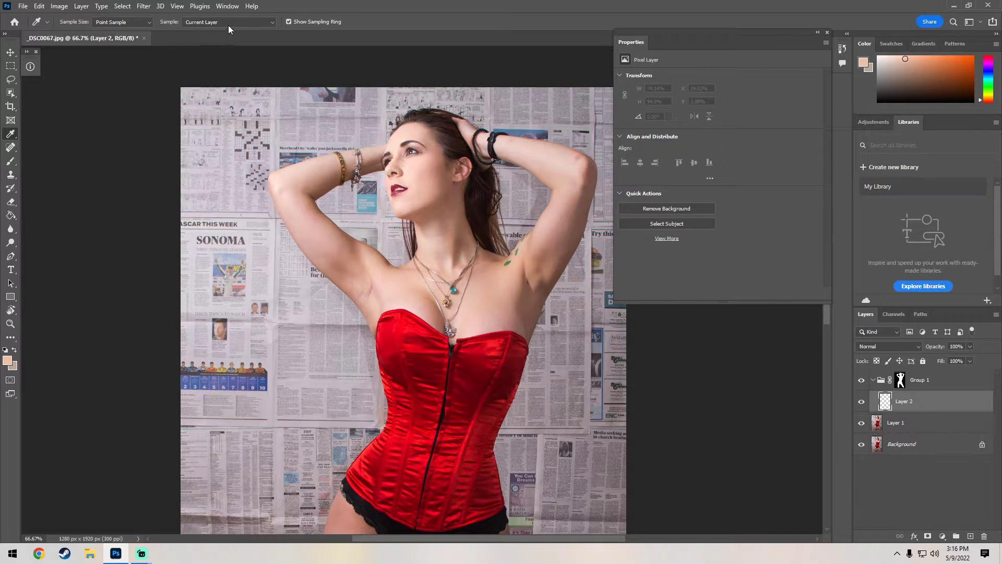
Step: From Layer 1, sample her facial skin with an 11 by 11 Average eyedropper as foreground colour
click(901, 428)
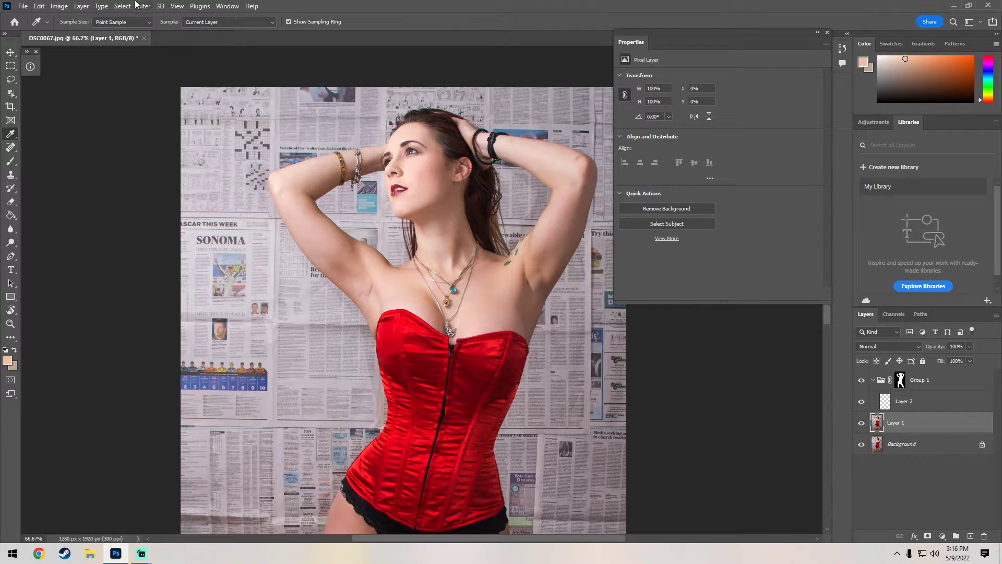
click(143, 23)
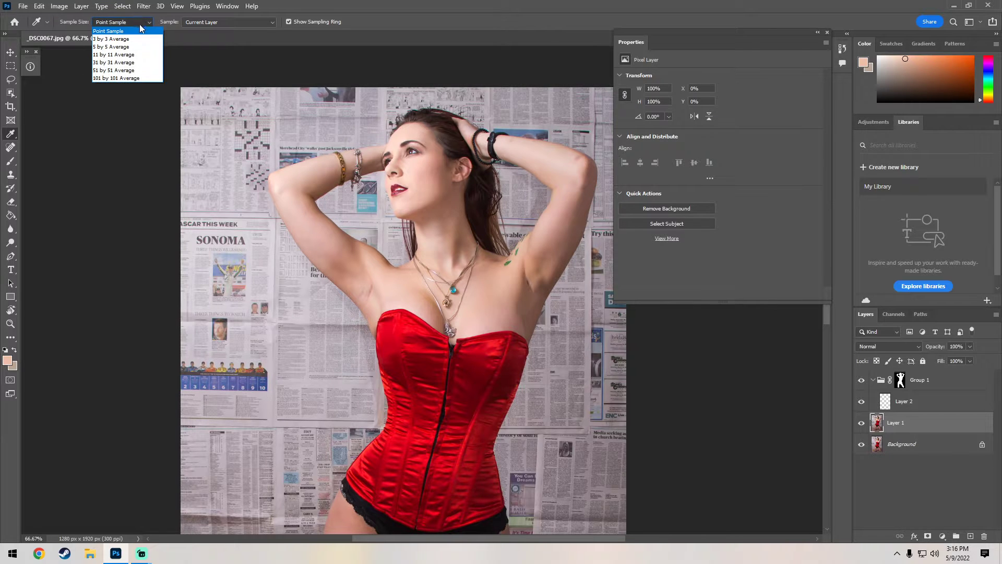
click(126, 55)
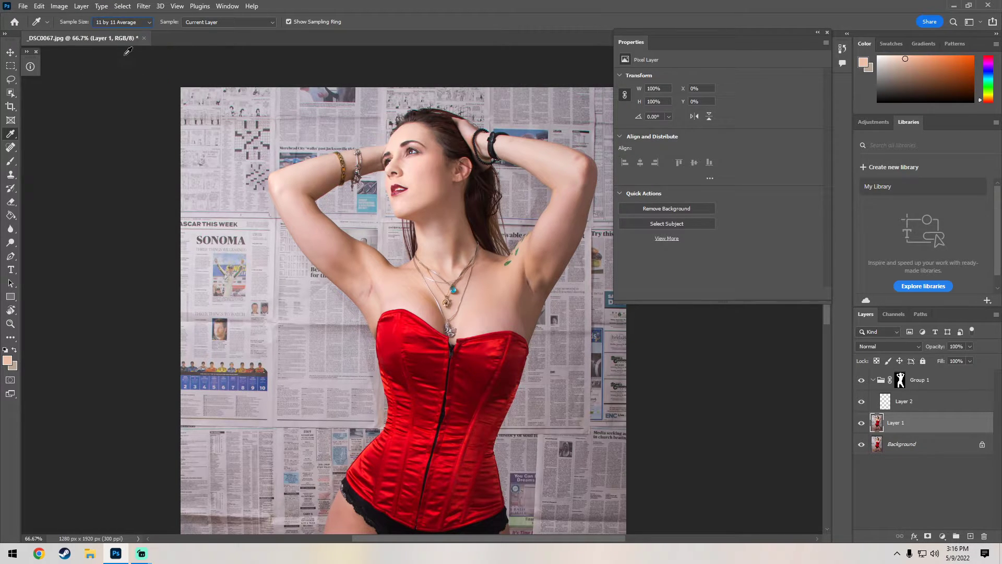
click(435, 157)
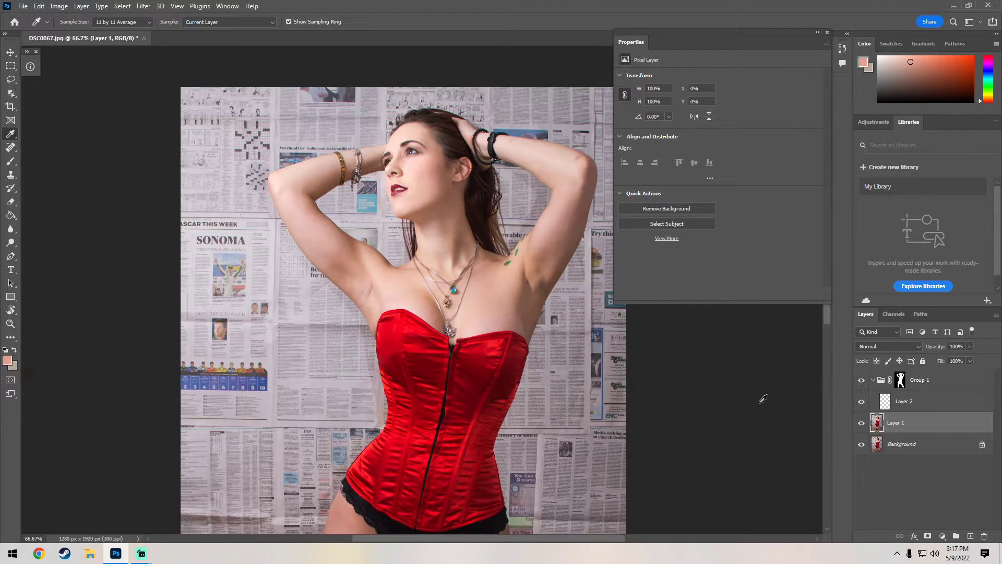
Step: Brush a peach dot on Layer 2 near the top-left, then move Layer 2 above Group 1
click(905, 408)
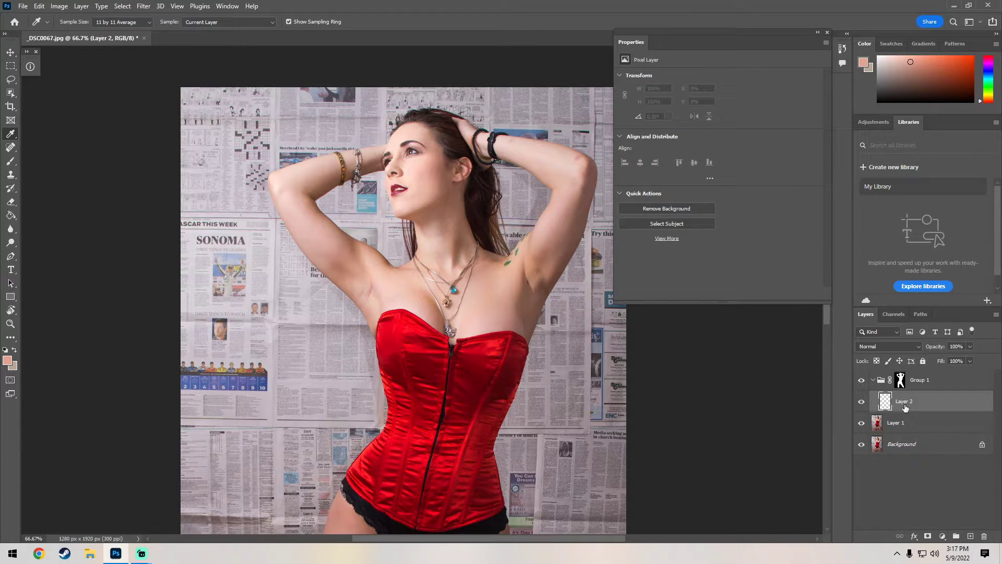
click(11, 162)
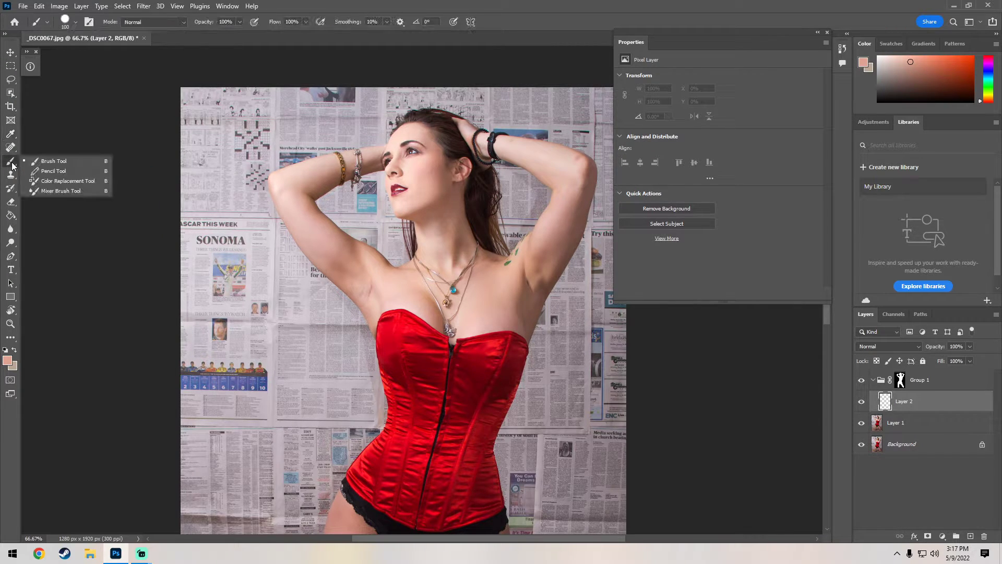
click(57, 162)
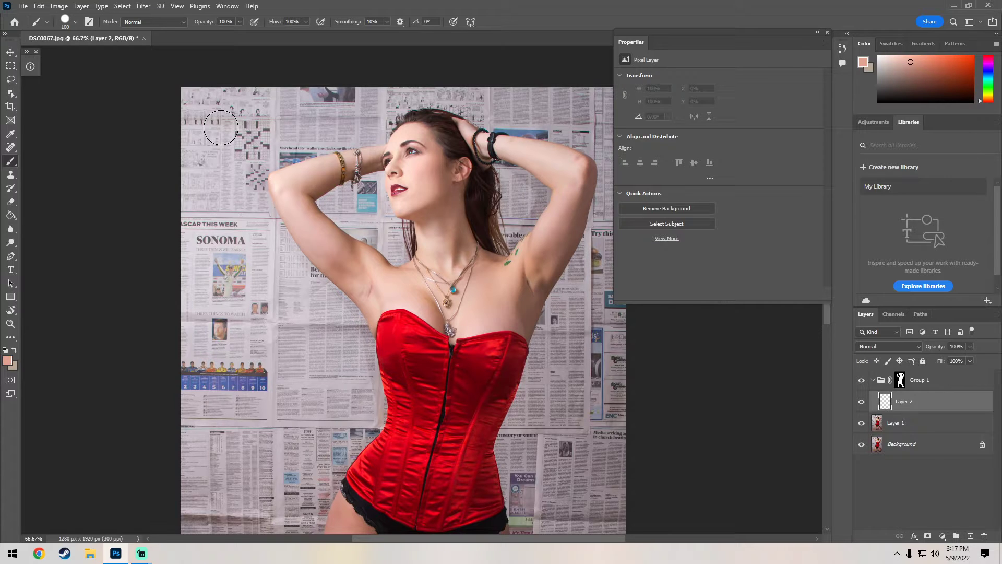
click(220, 128)
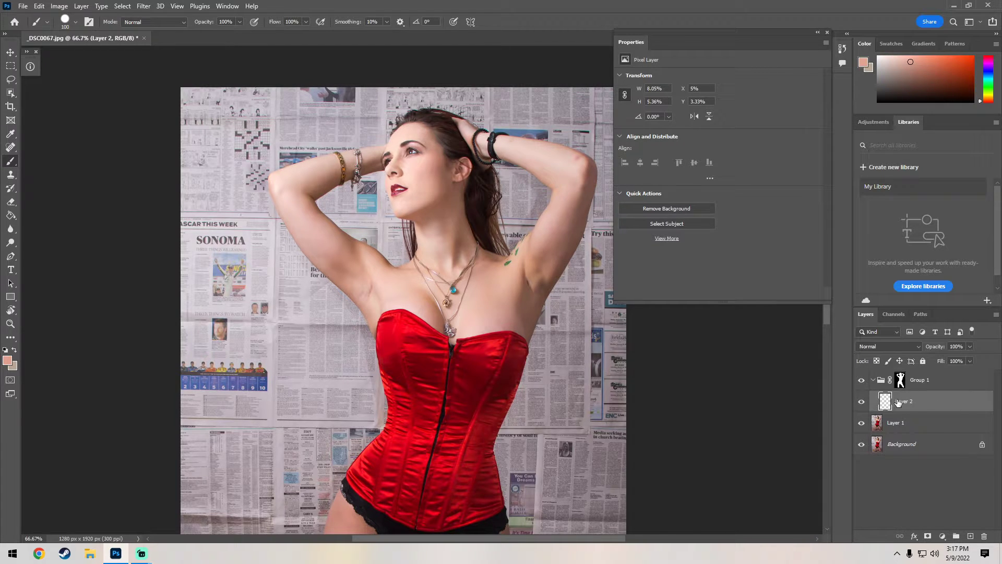
drag(899, 403, 900, 369)
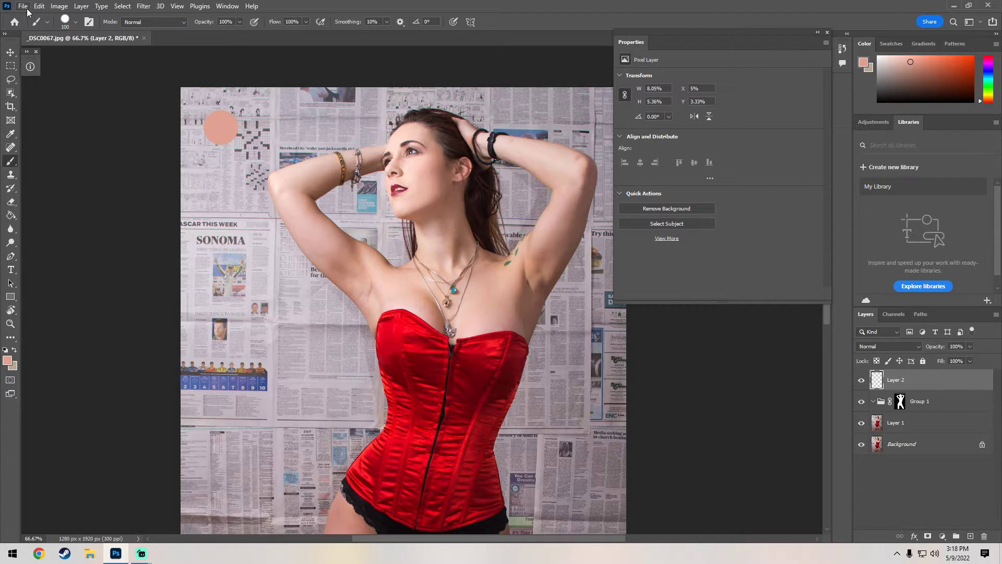
Step: Place SkinColorCheatSheet.jpg from the Desktop as an embedded layer and commit it
click(23, 6)
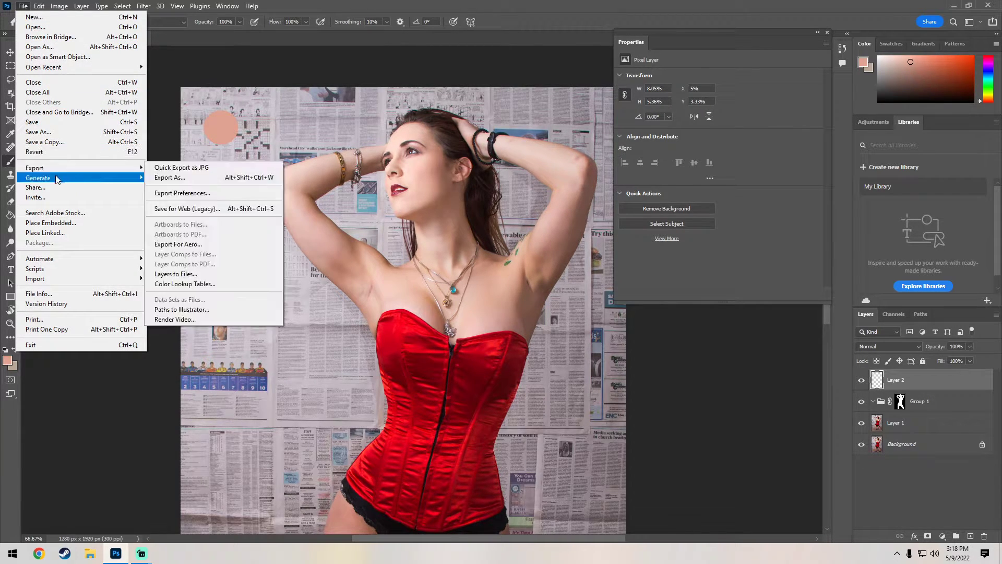
click(63, 223)
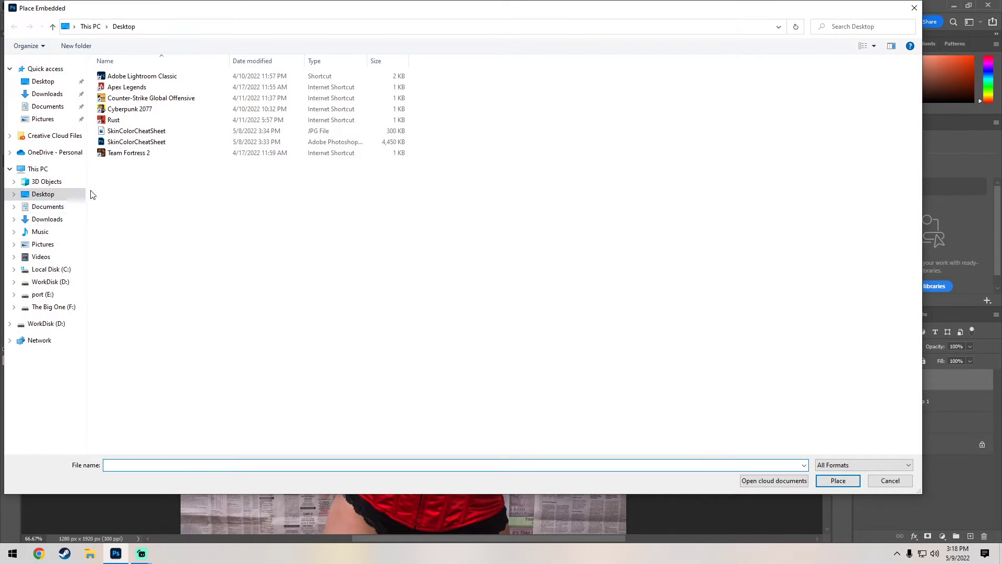
click(136, 131)
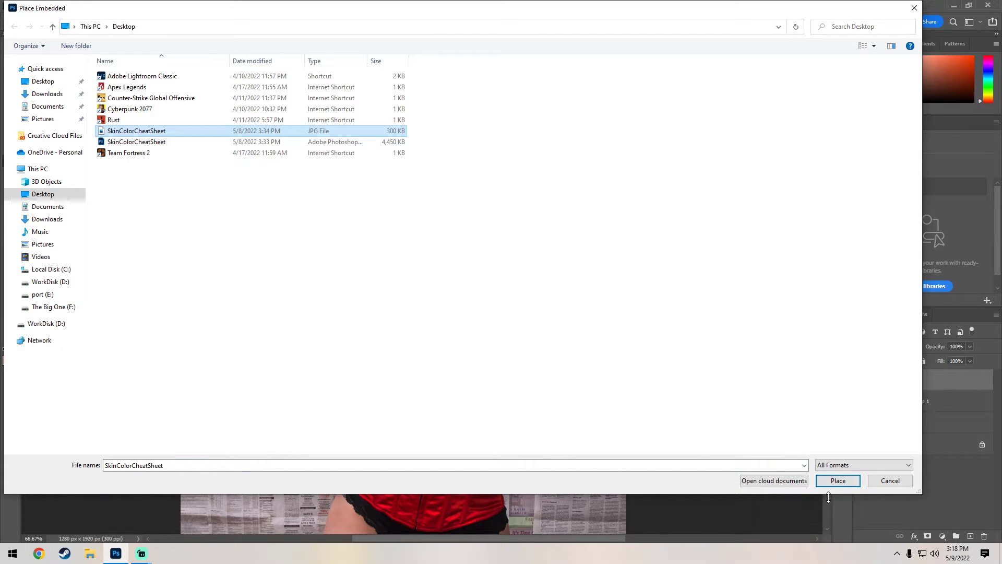
click(836, 481)
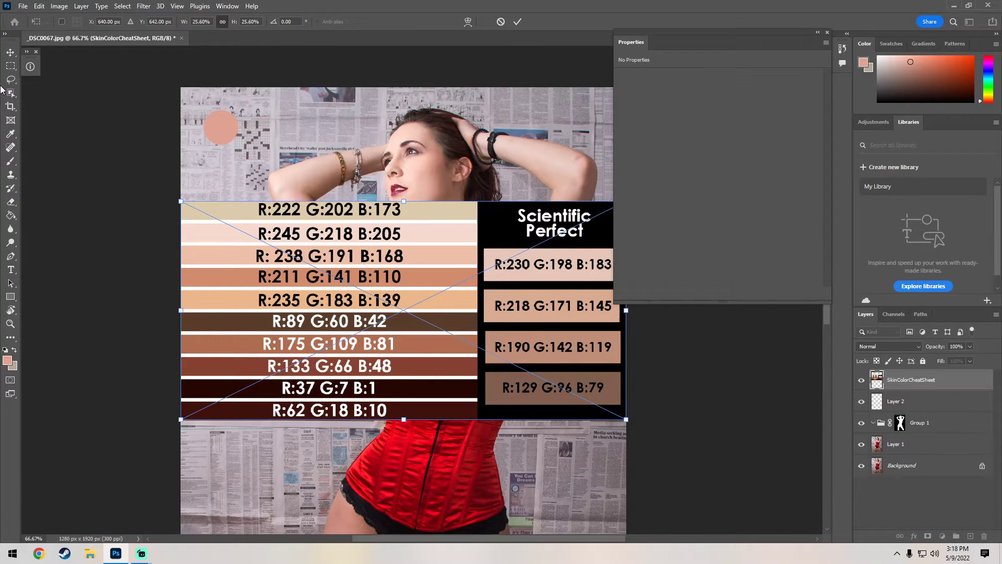
click(10, 66)
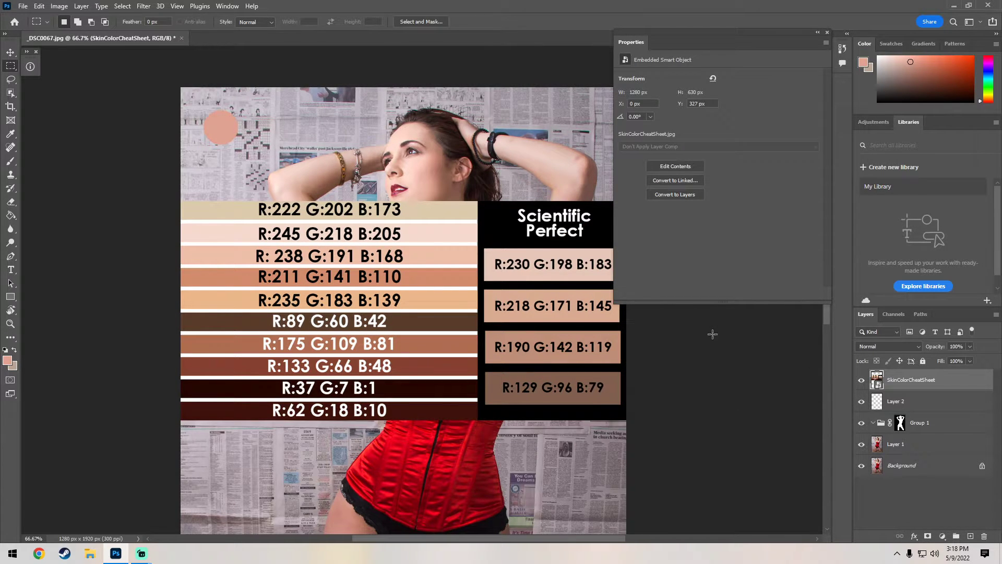
Step: Drag the SkinColorCheatSheet layer down so its swatches cover the canvas's lower half
click(11, 52)
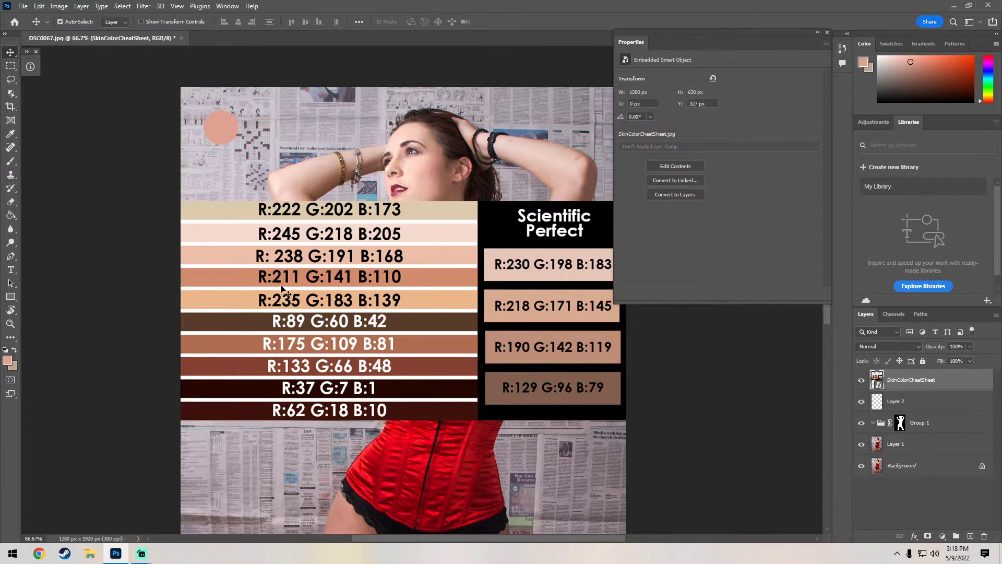
drag(423, 303, 506, 170)
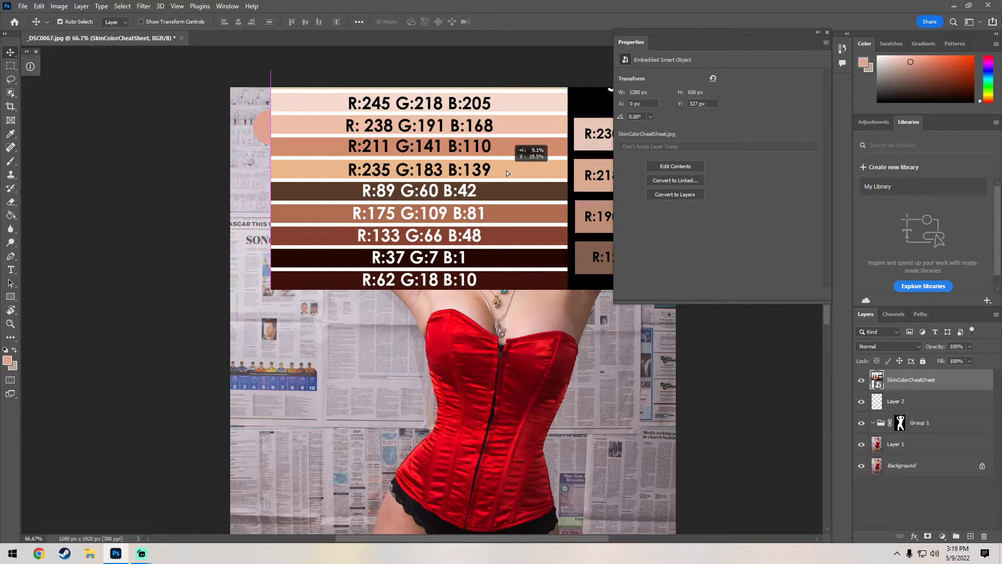
drag(506, 171, 465, 421)
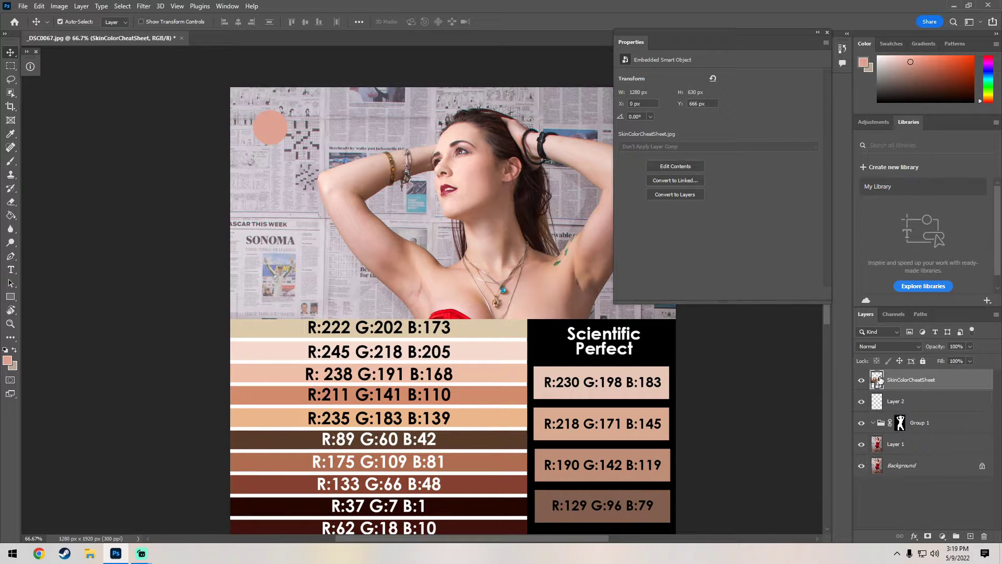
Step: Sample the R:238 G:191 B:168 cheat-sheet swatch with the eyedropper set to Point Sample
click(11, 135)
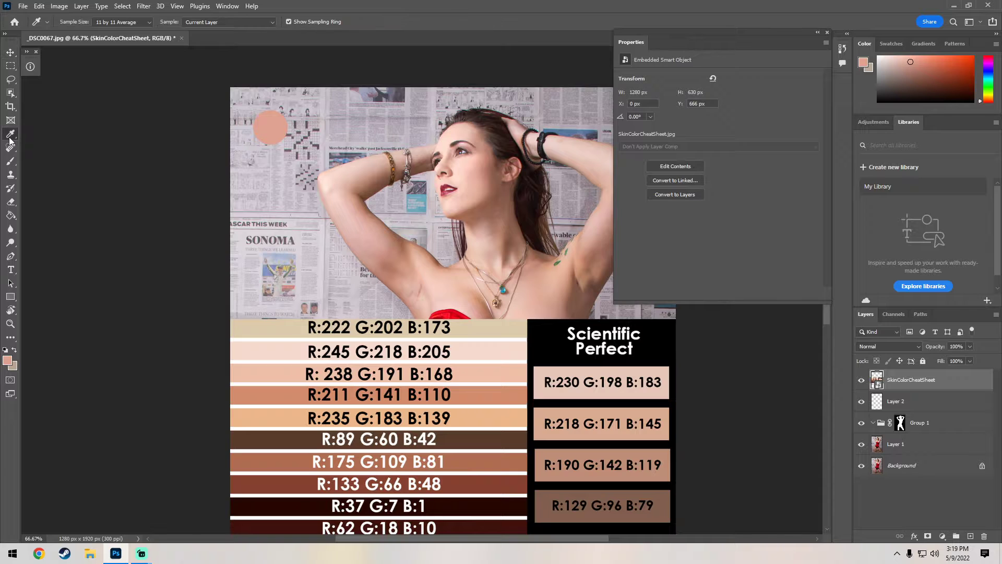
click(149, 23)
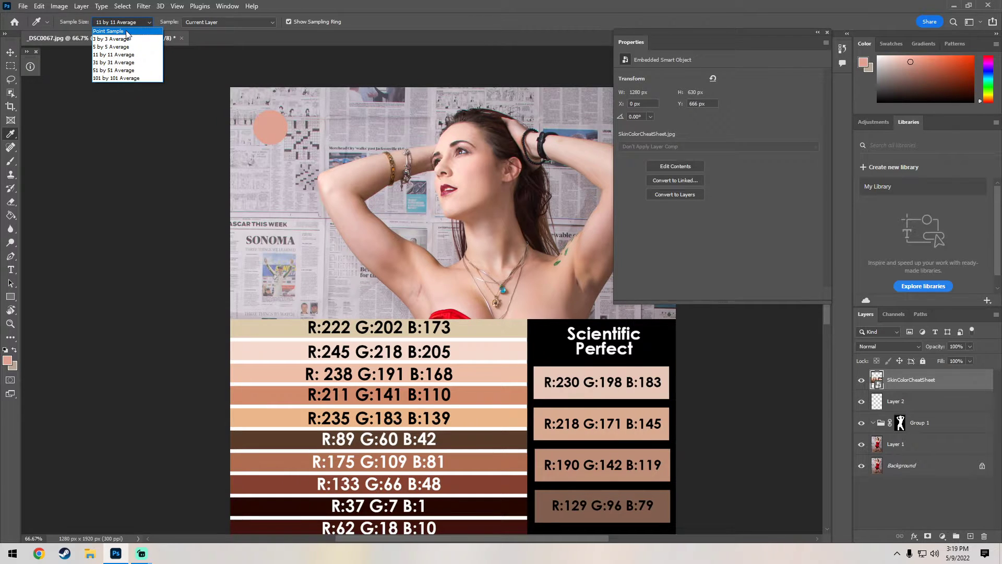
click(126, 32)
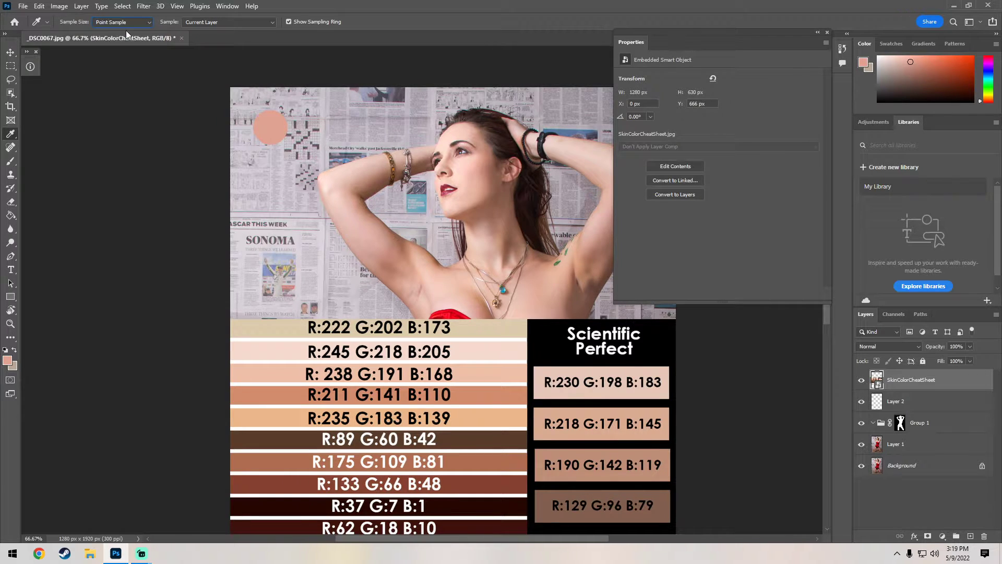
click(285, 372)
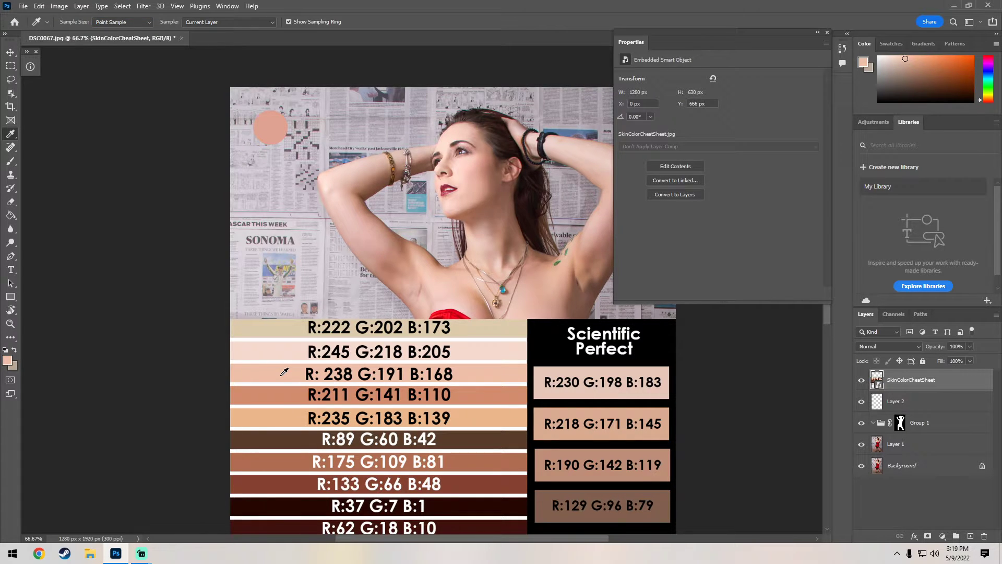
Step: Brush a second peach dot on Layer 2 below the first, then hide the SkinColorCheatSheet layer
click(8, 165)
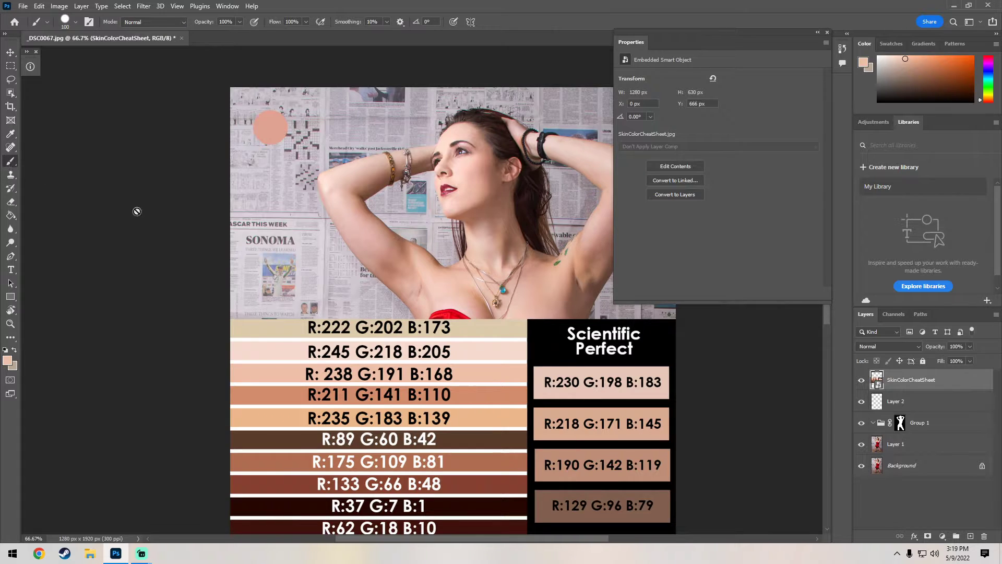
click(902, 403)
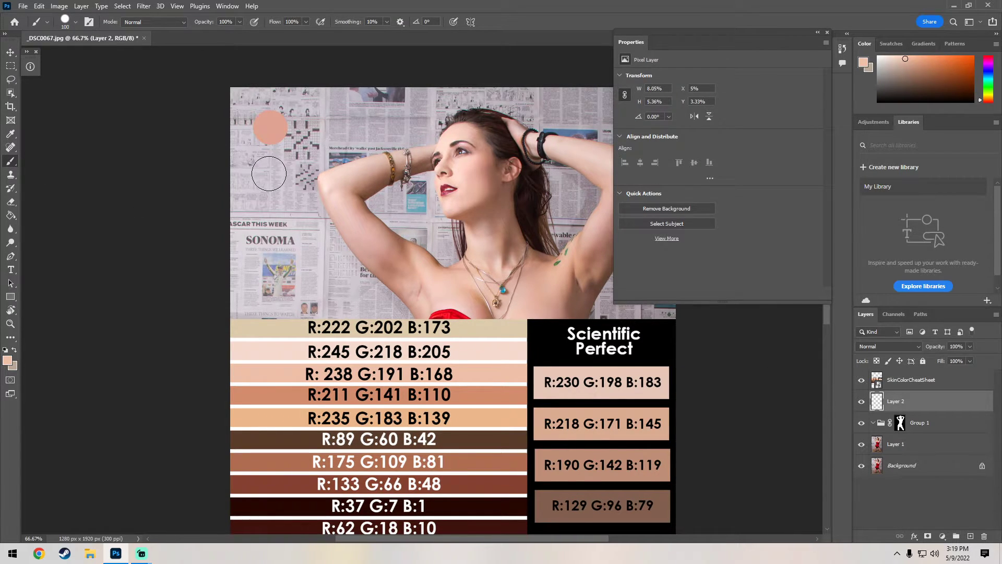
click(271, 172)
click(862, 381)
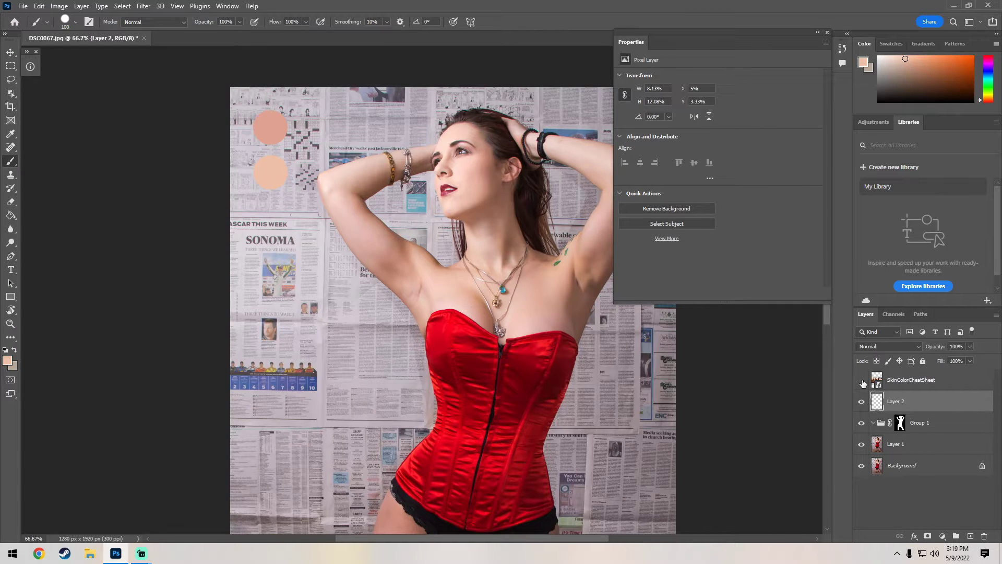
Step: With the Color Sampler Tool, place samplers #1 and #2 on the lower and upper peach dots
click(8, 136)
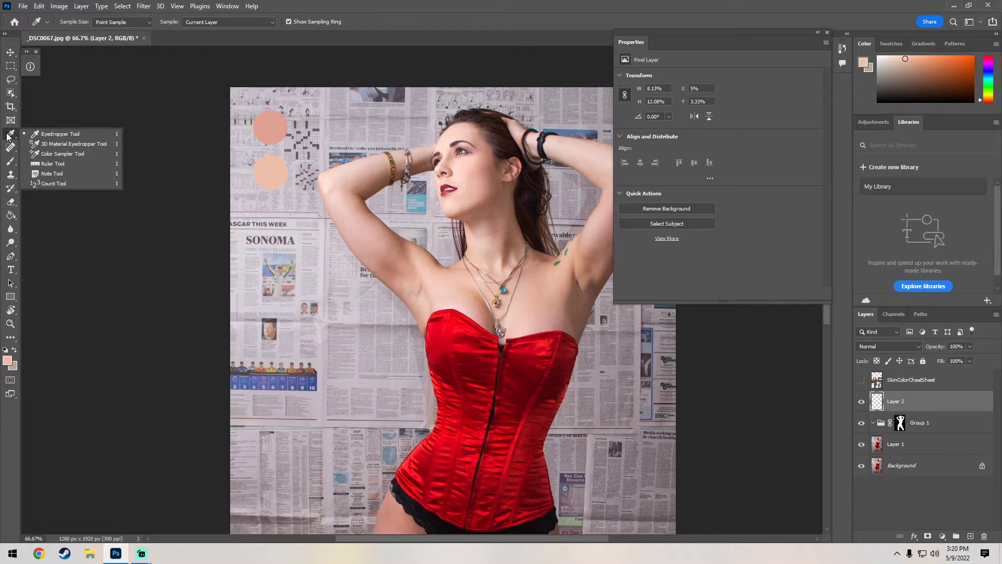
click(57, 156)
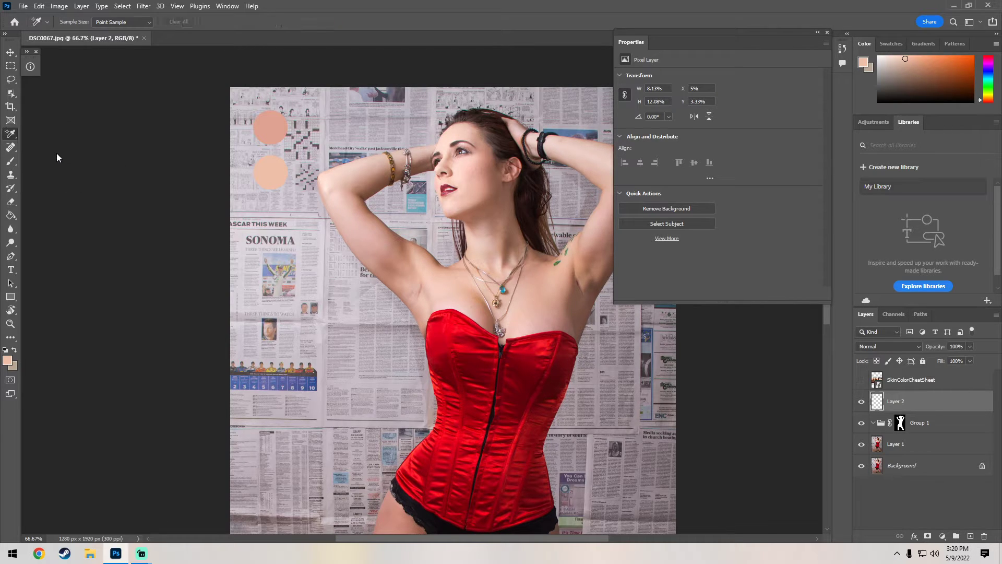
click(272, 176)
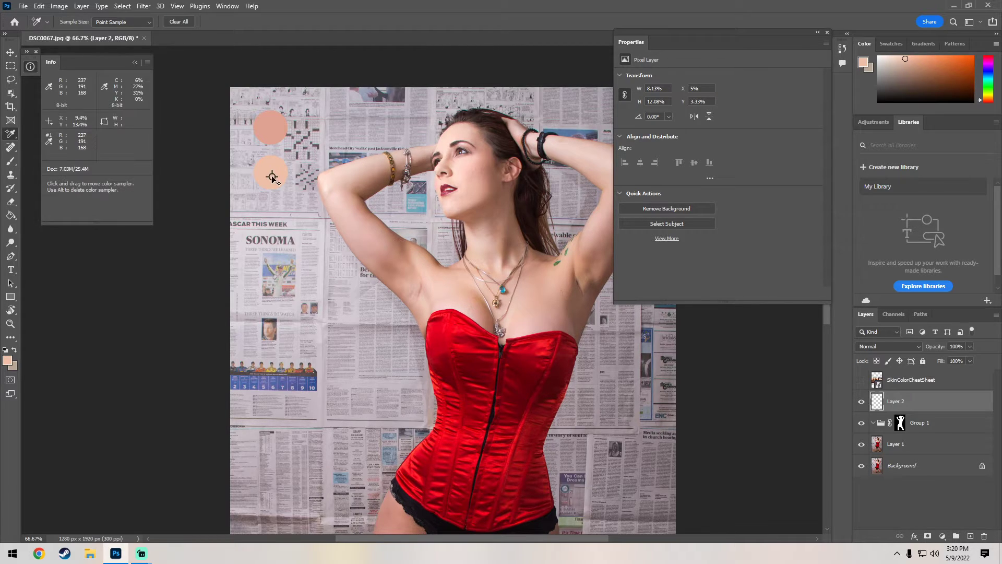
click(271, 131)
Step: Add a Curves 1 adjustment inside Group 1 and select its layer mask
click(911, 426)
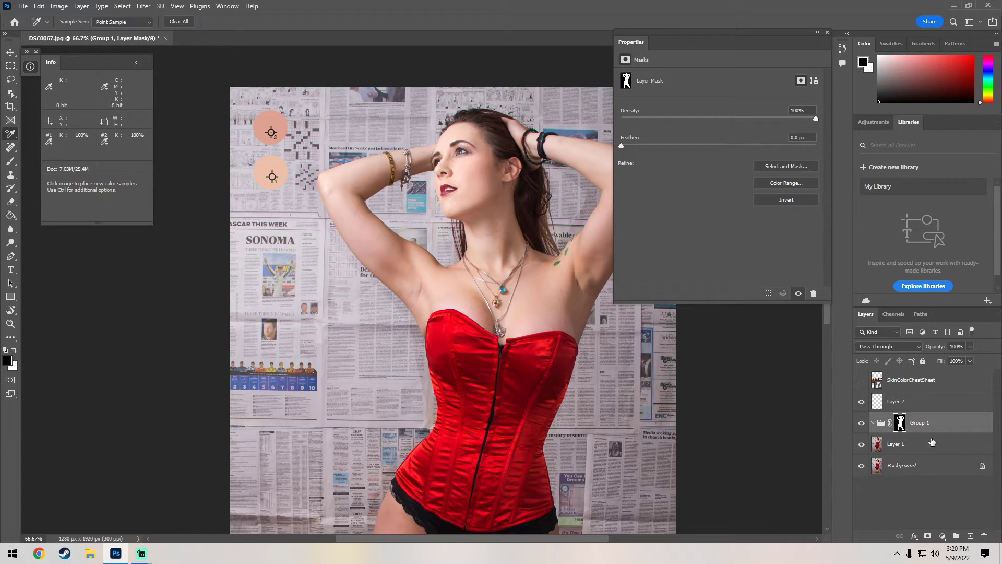
click(943, 536)
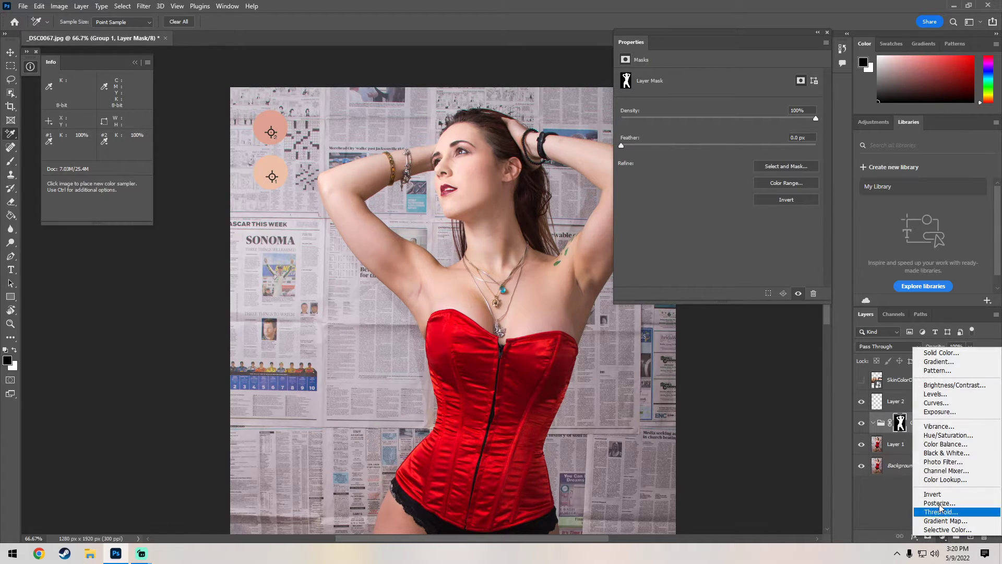
click(942, 403)
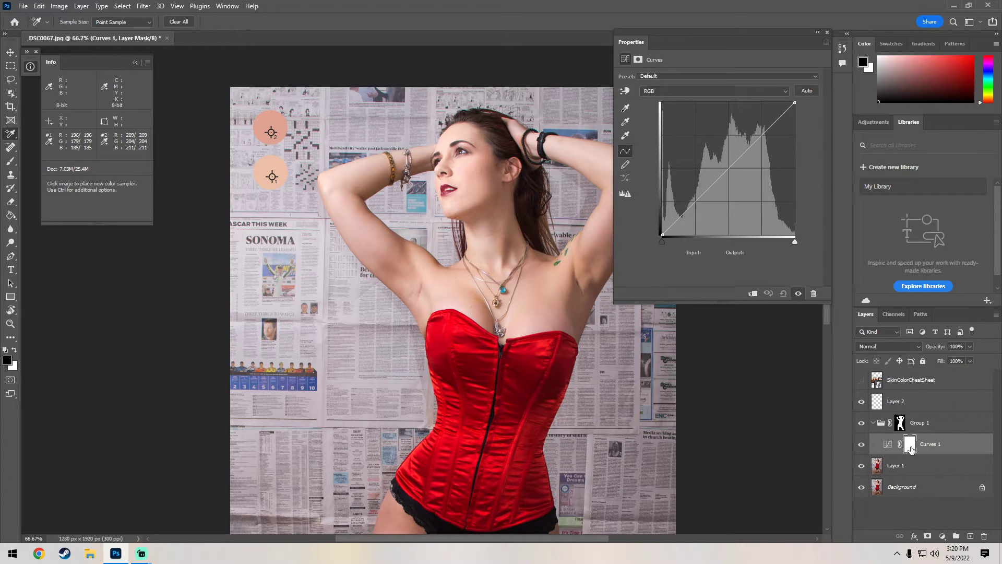
click(911, 448)
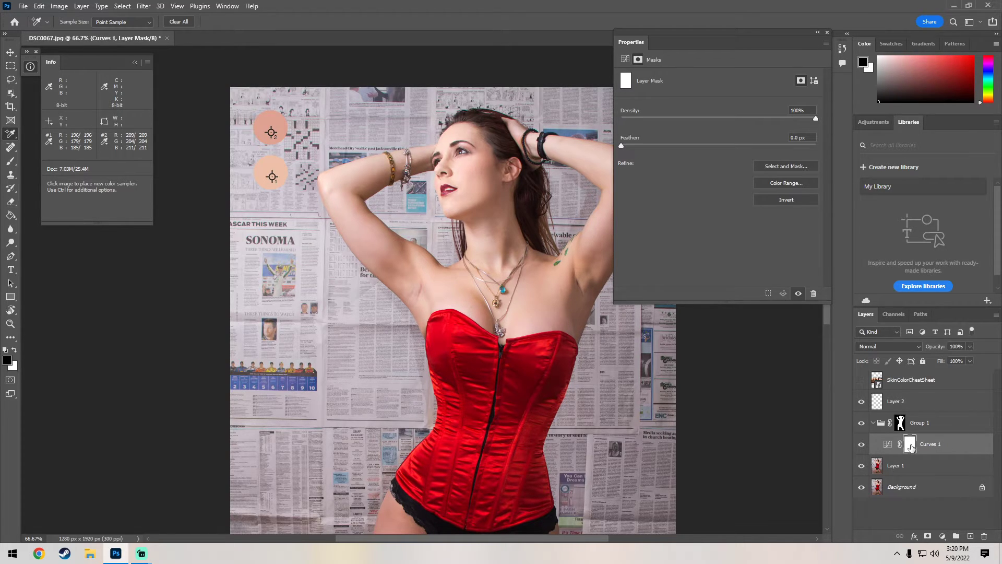
key(Delete)
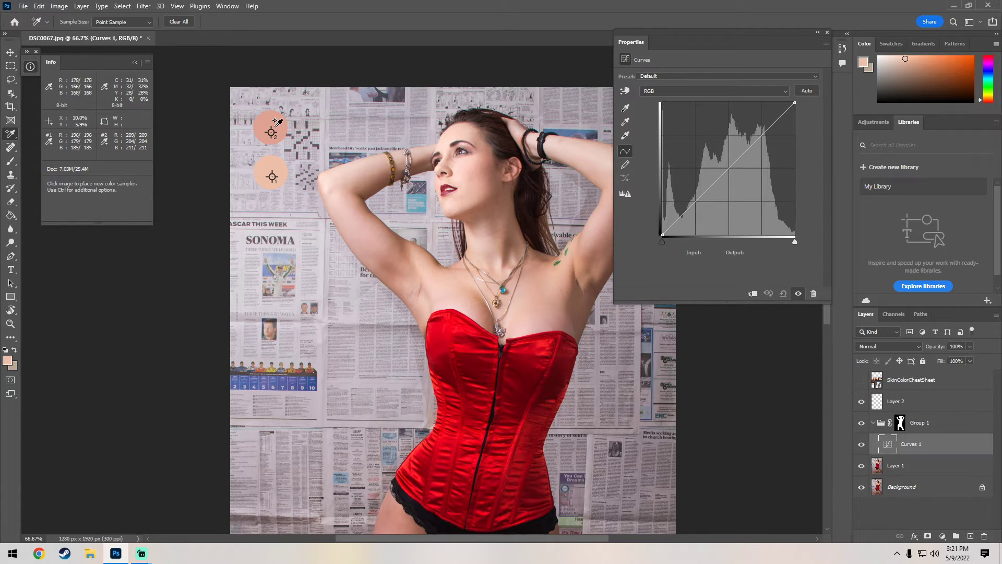
click(10, 66)
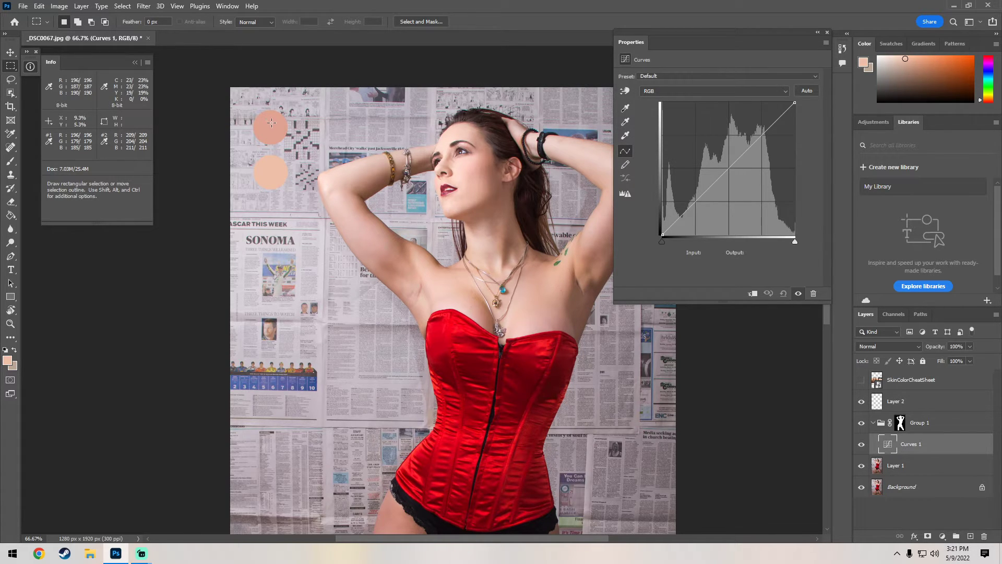
key(shift)
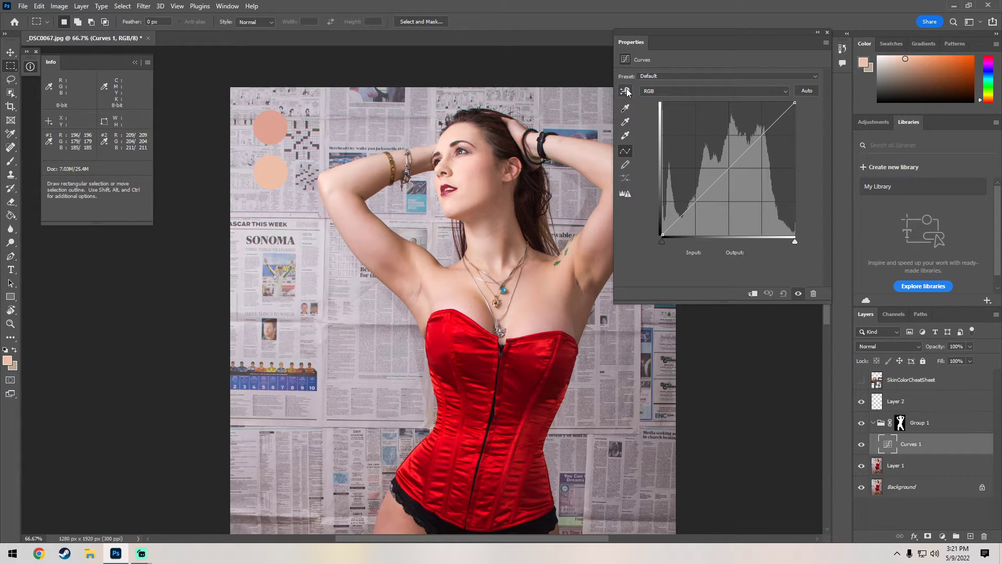
Step: Add a Curves point sampled from the upper peach skin dot, then review the Red, Green and Blue curves
click(626, 91)
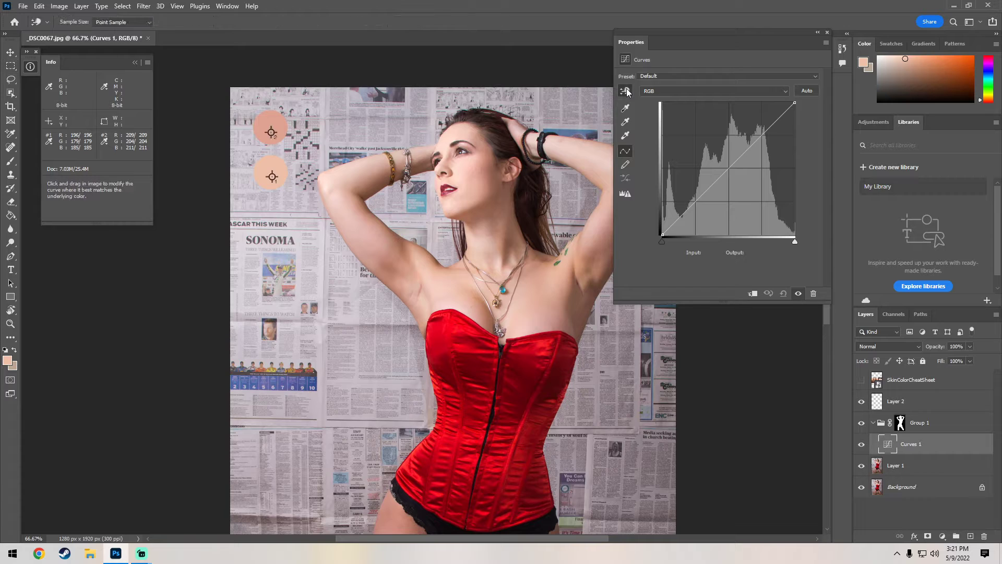
click(277, 121)
click(783, 92)
click(695, 108)
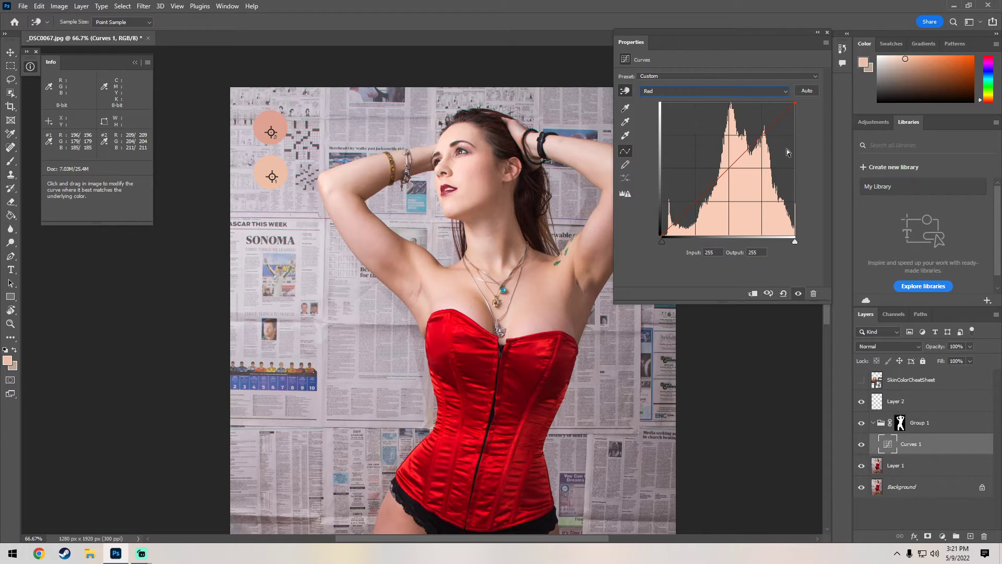
click(738, 90)
click(713, 117)
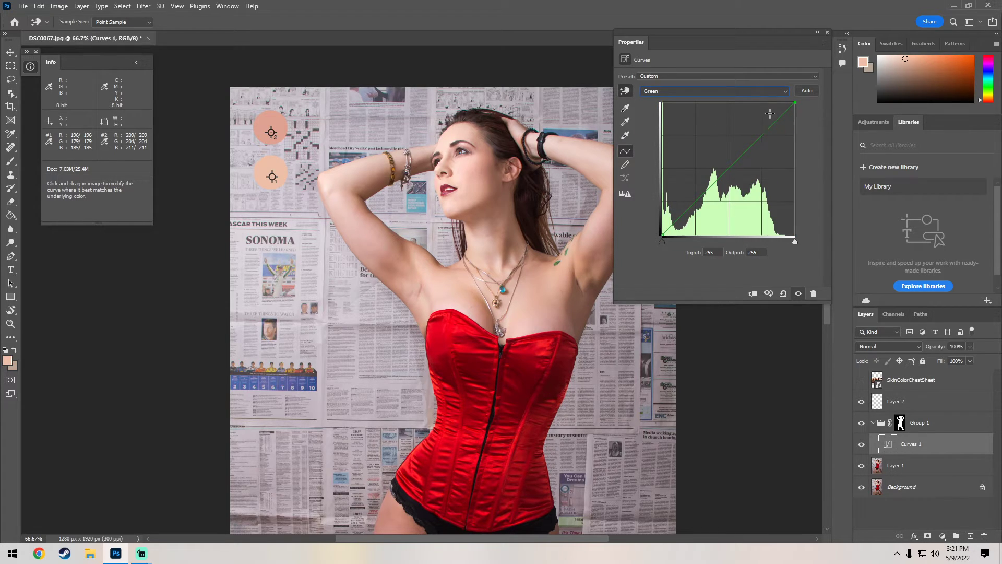
click(760, 92)
click(708, 126)
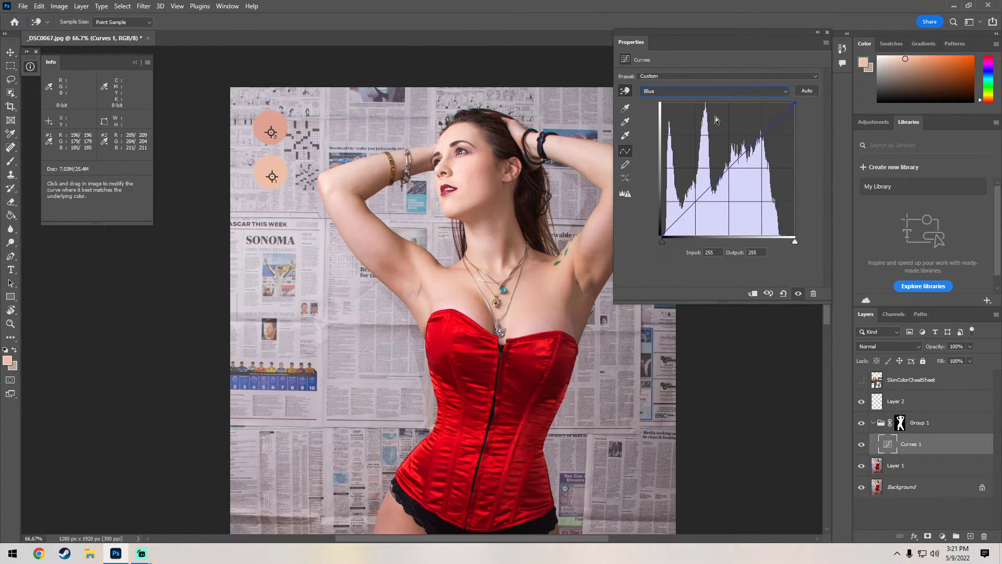
click(763, 92)
click(715, 99)
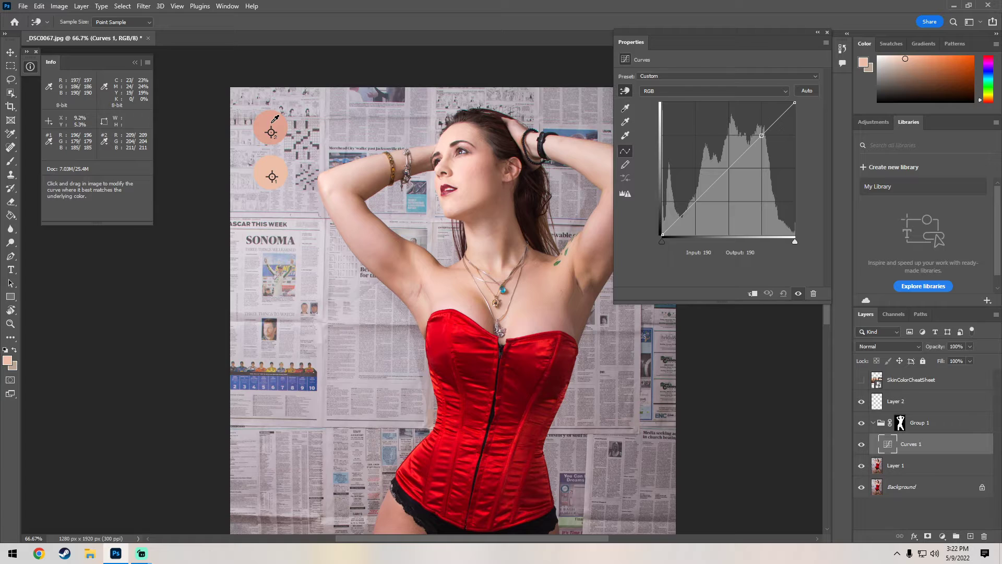
Step: Add per-channel points at 197, 186 and 190 from the upper skin dot and review each channel
key(ctrl+shift)
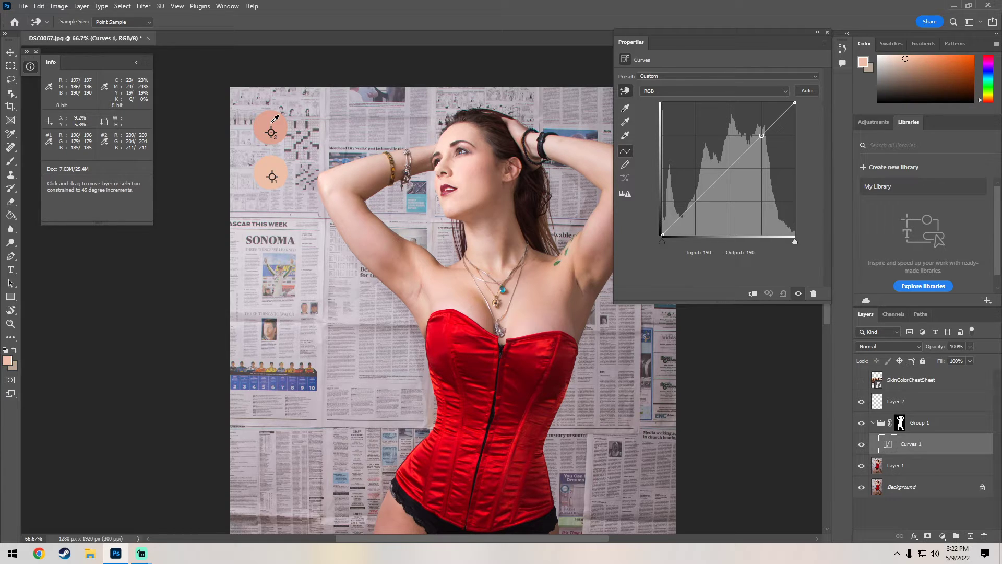
click(275, 119)
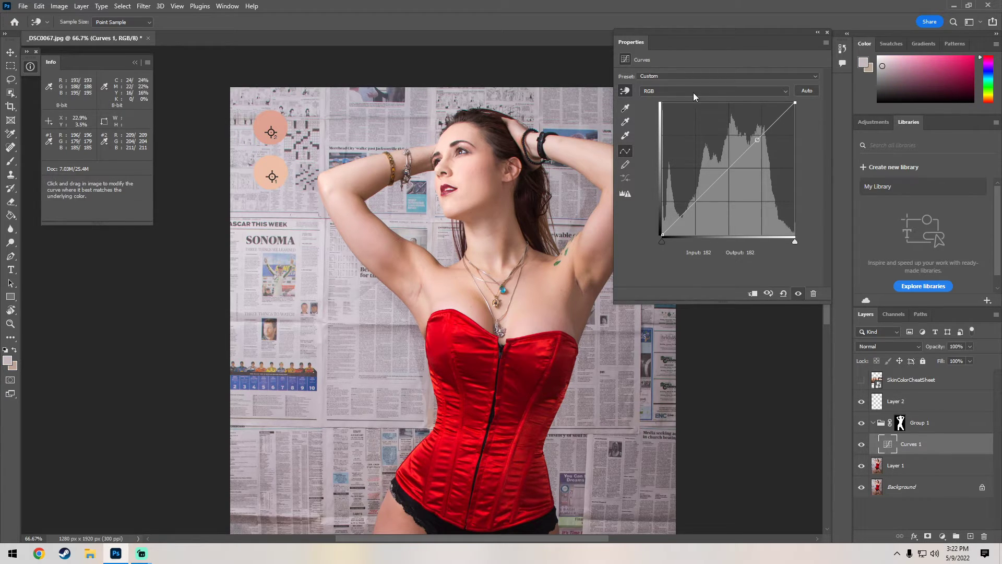
click(759, 92)
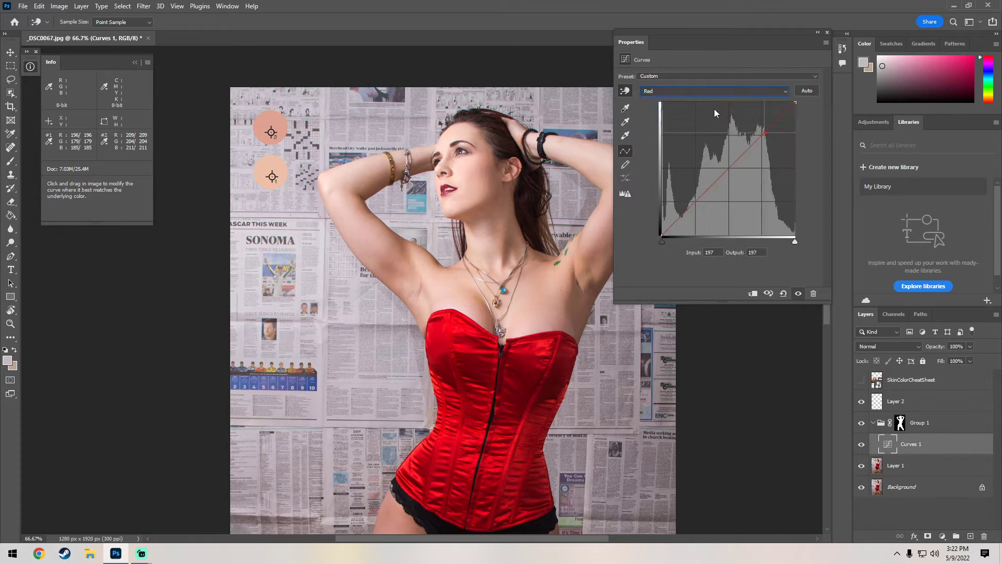
click(715, 111)
click(735, 91)
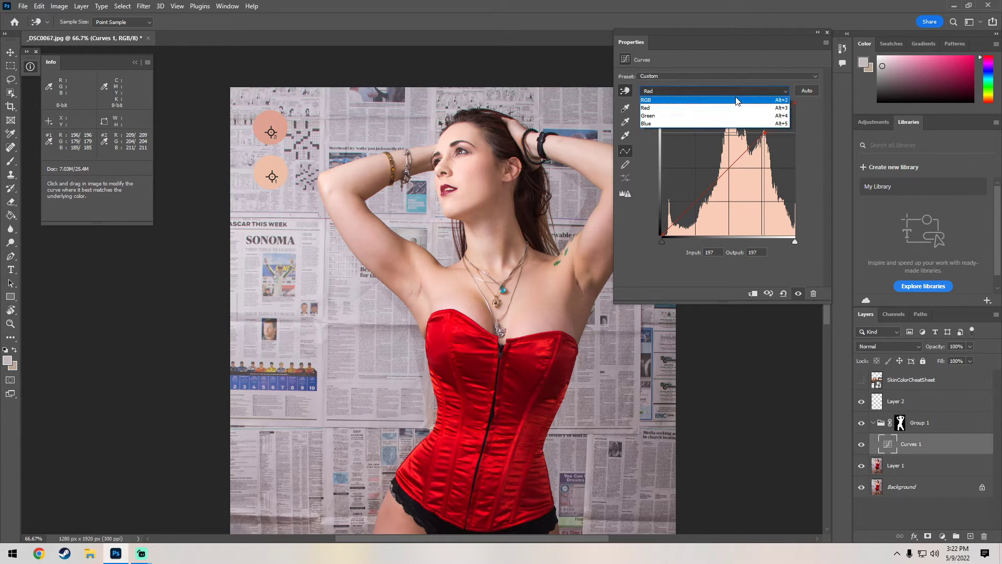
click(727, 113)
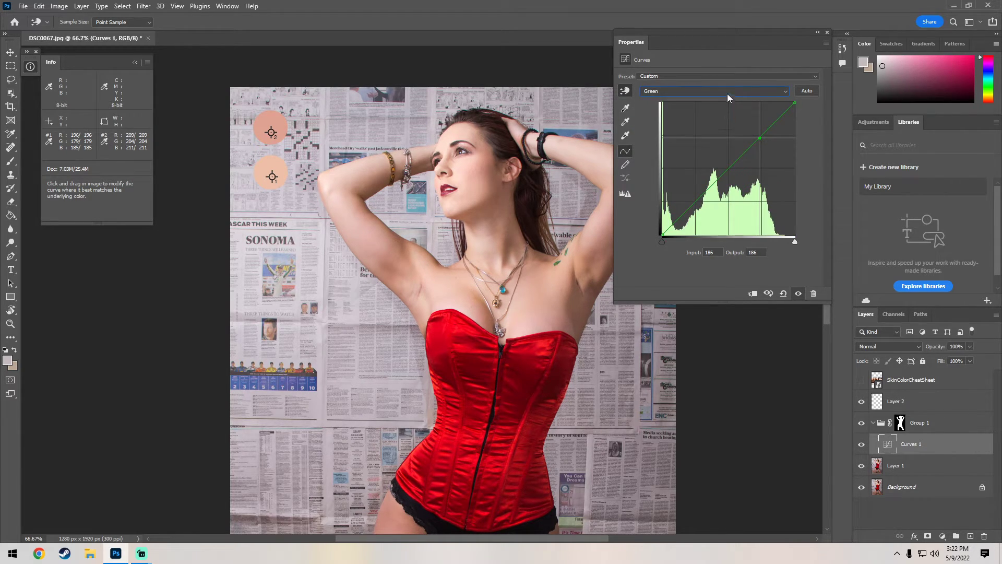
click(728, 92)
click(713, 122)
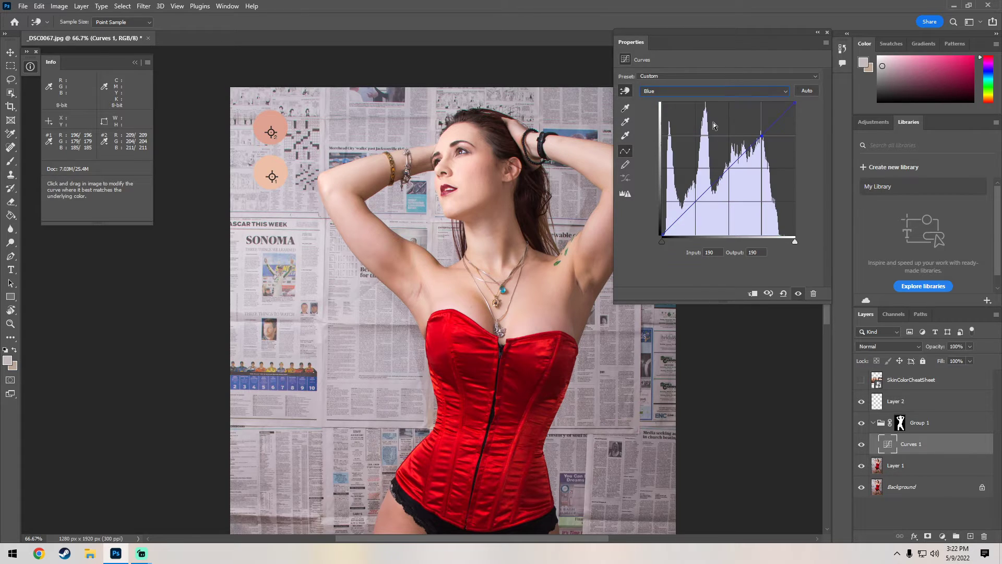
click(707, 93)
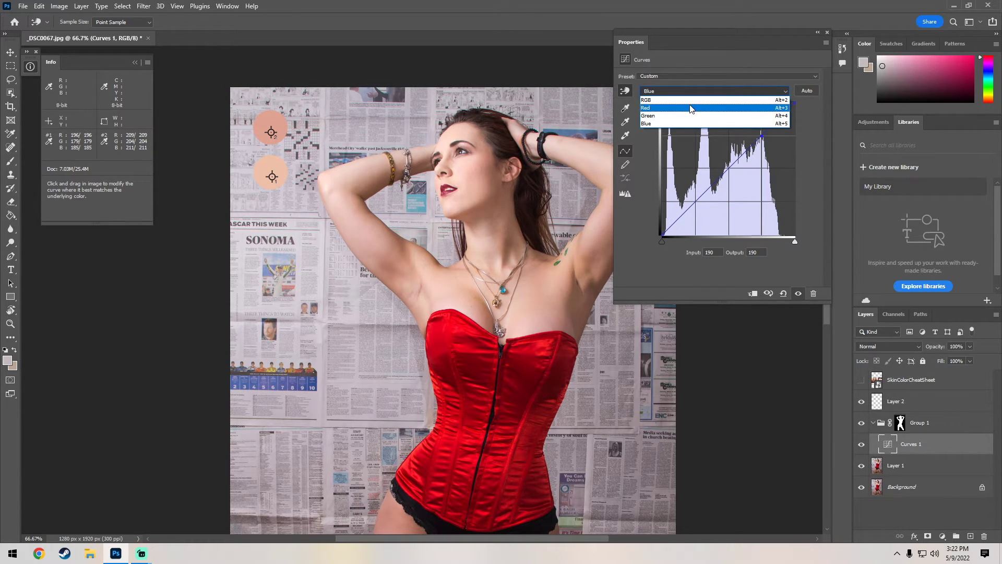
click(690, 105)
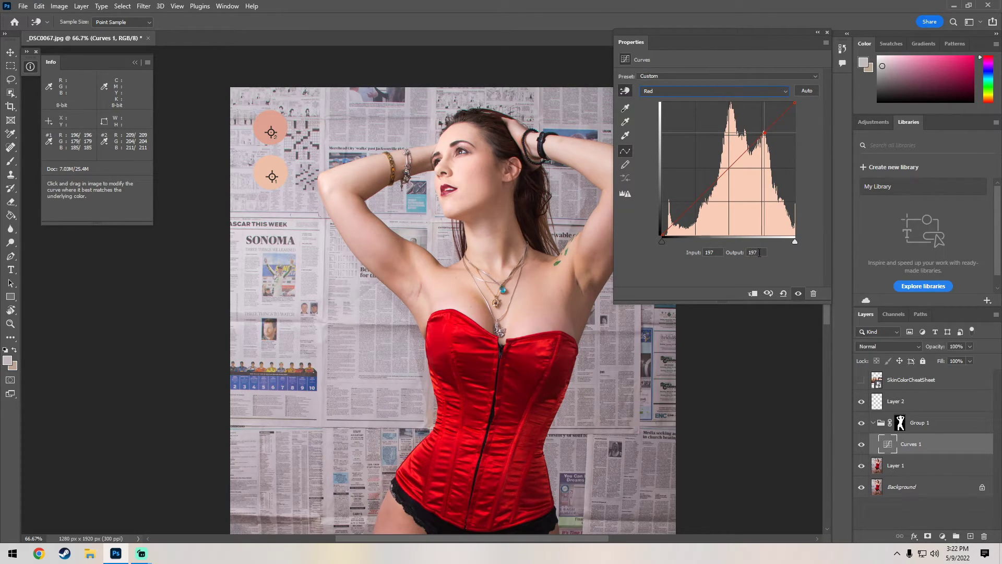
Step: Set the Red point's output to 196 and the Green point's output to 179
drag(760, 252, 742, 252)
text(196)
click(712, 91)
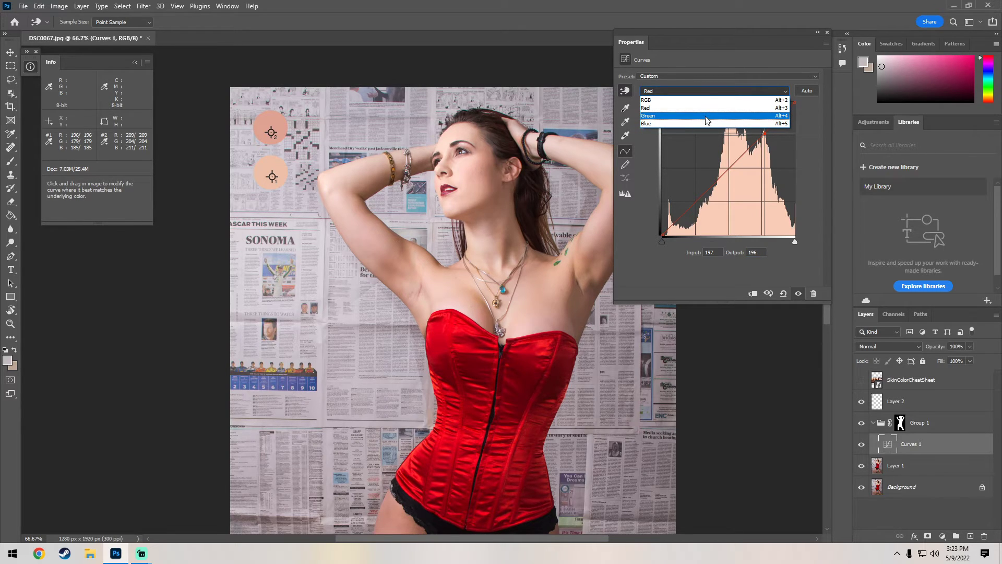
click(708, 116)
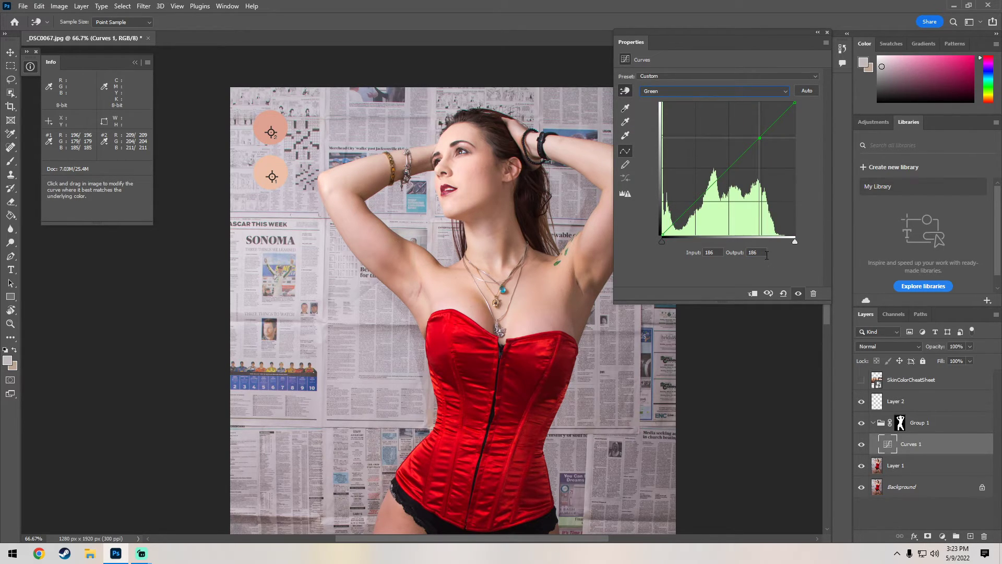
drag(766, 255, 750, 255)
text(179)
Step: Lower the Blue point at input 190 to output 185 and collapse the Curves properties
click(703, 90)
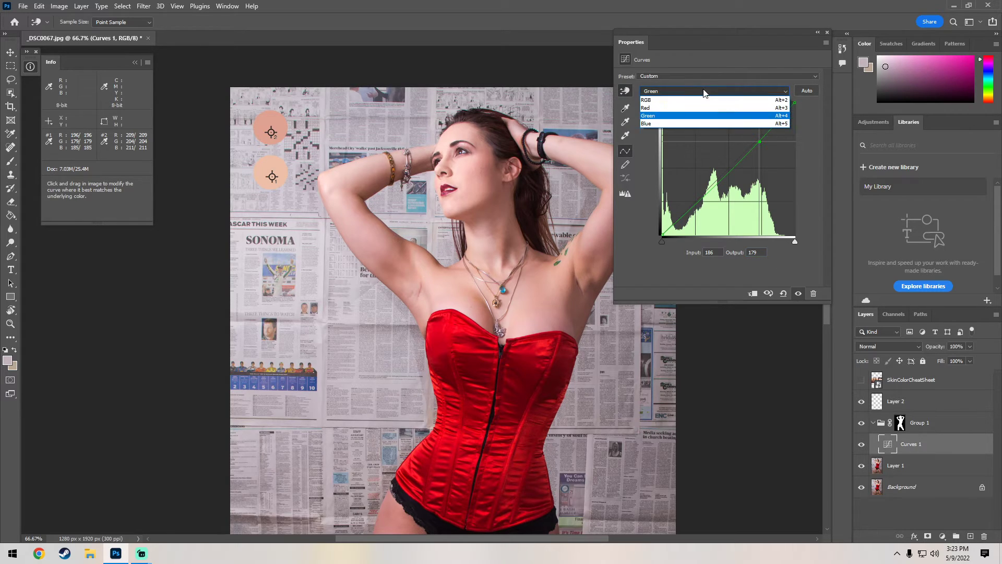
click(687, 123)
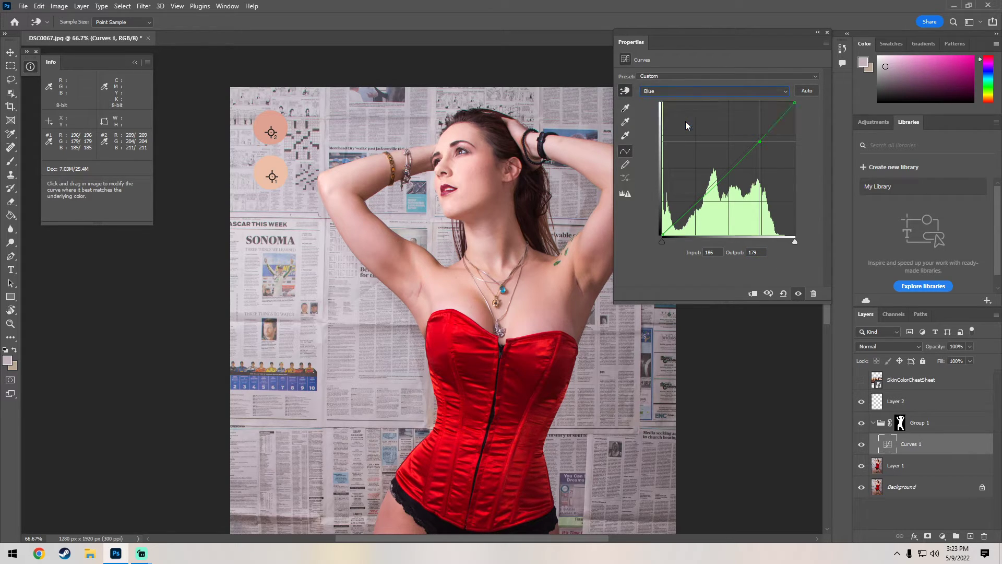
click(757, 252)
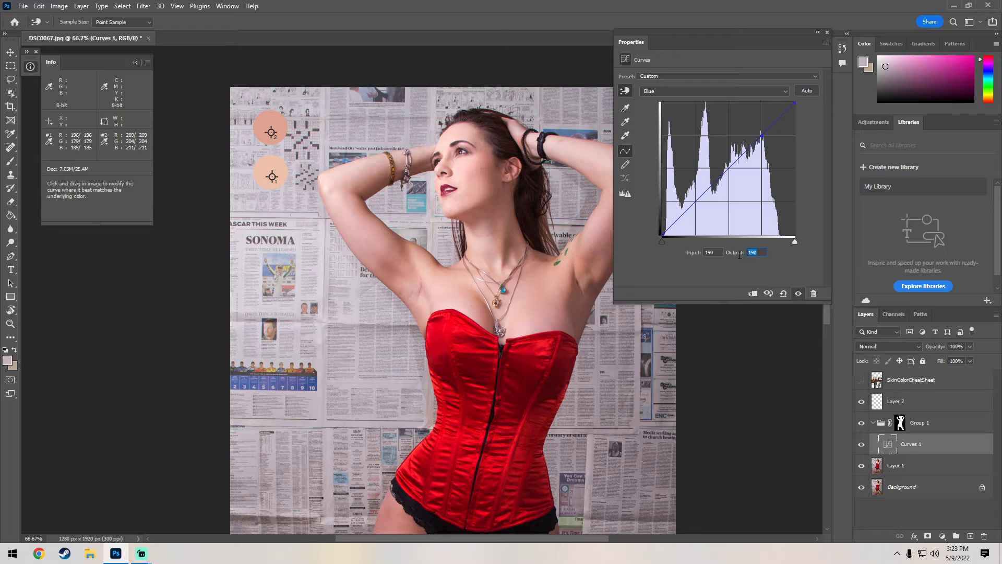
text(185)
click(817, 34)
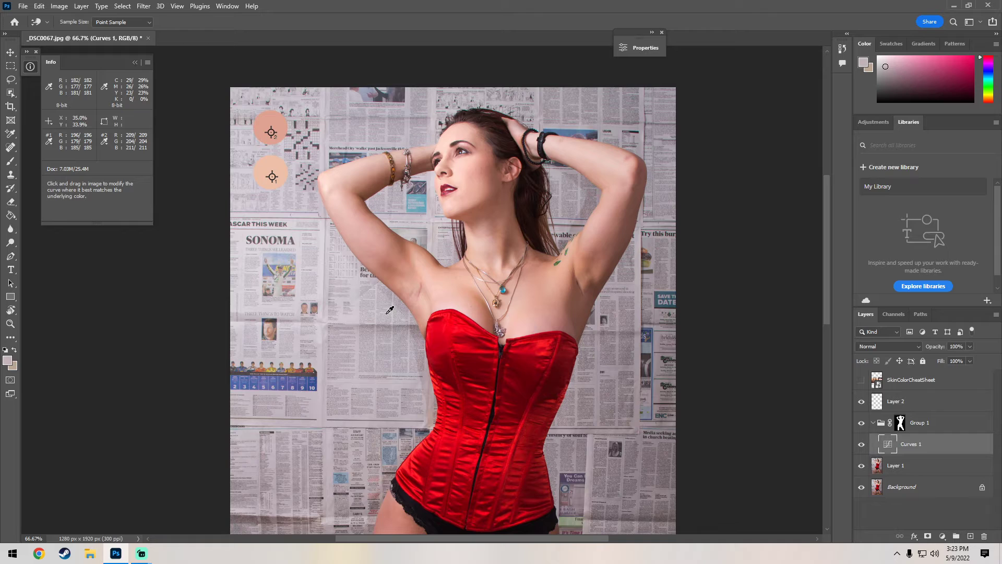
Step: Hide Layer 2's sample circles, fit the portrait on screen, and toggle Group 1 to compare
click(862, 402)
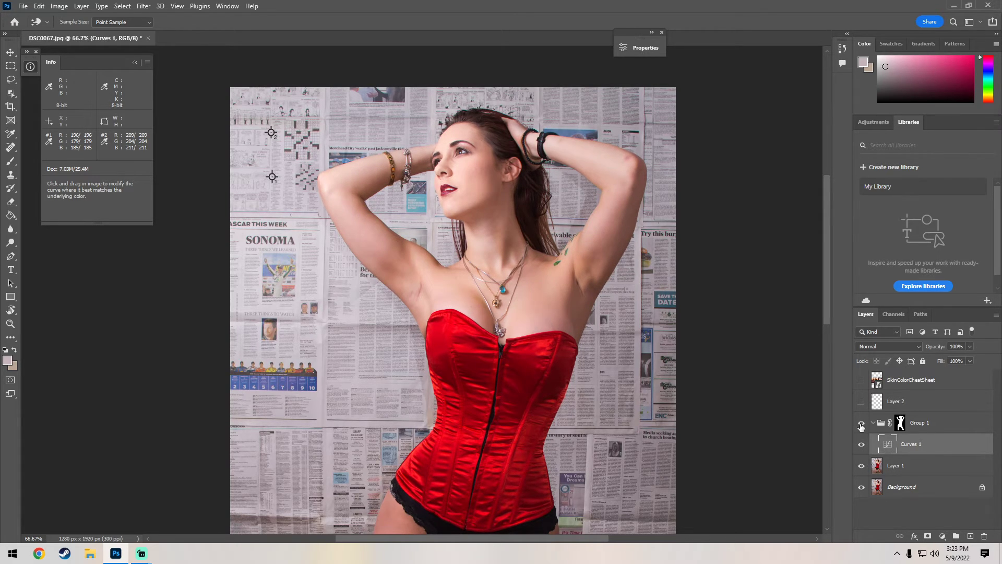
click(10, 324)
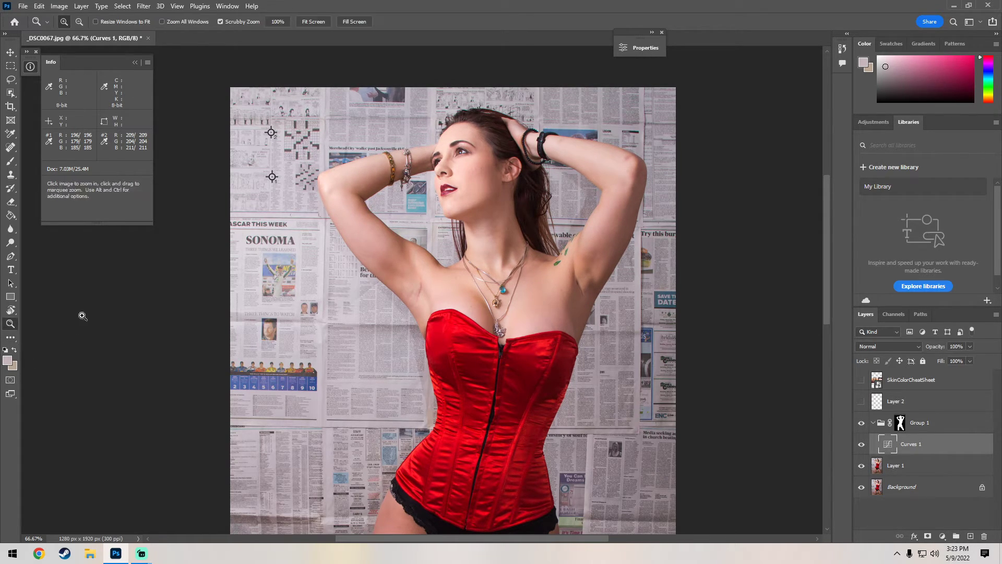
right_click(347, 286)
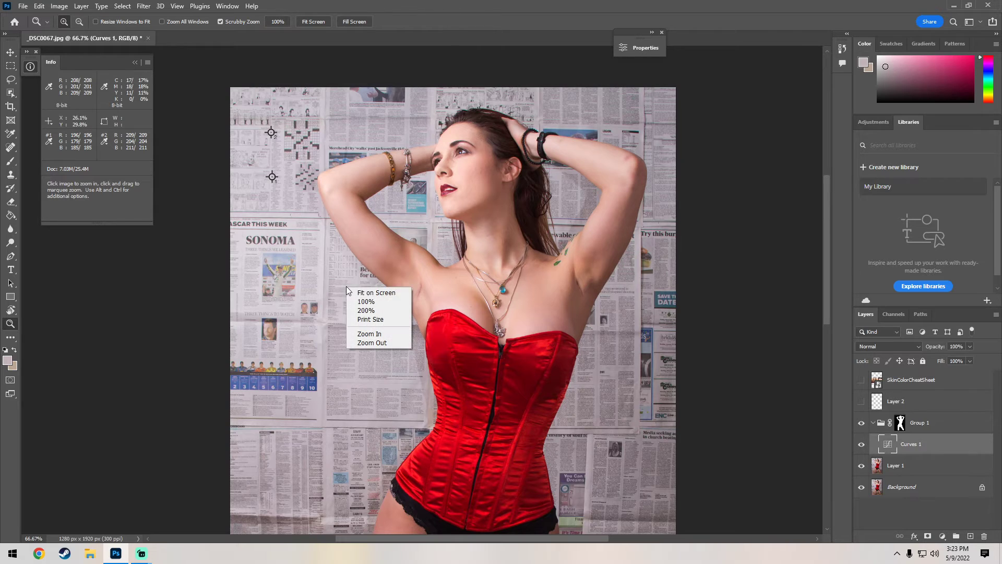
click(378, 343)
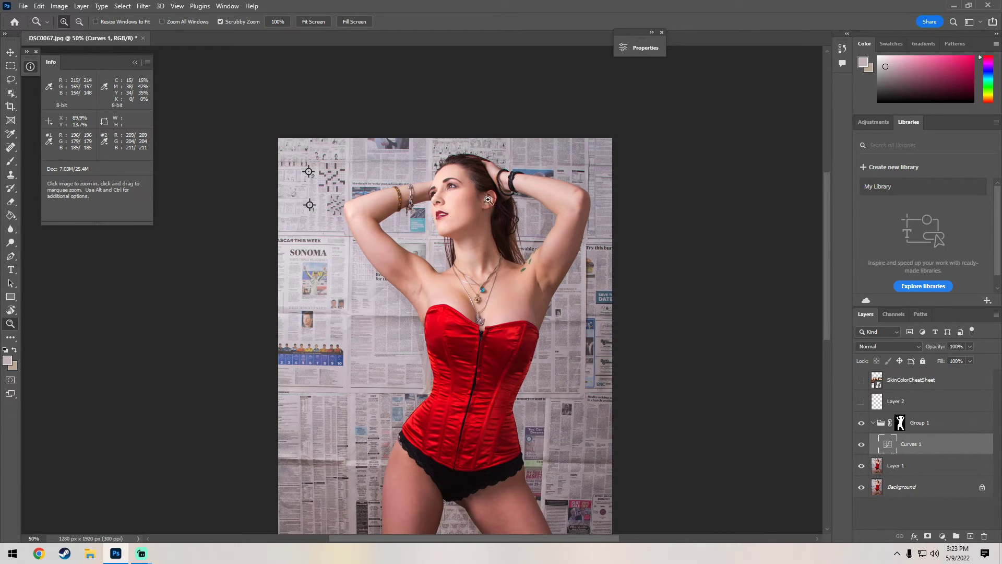
right_click(472, 198)
click(493, 206)
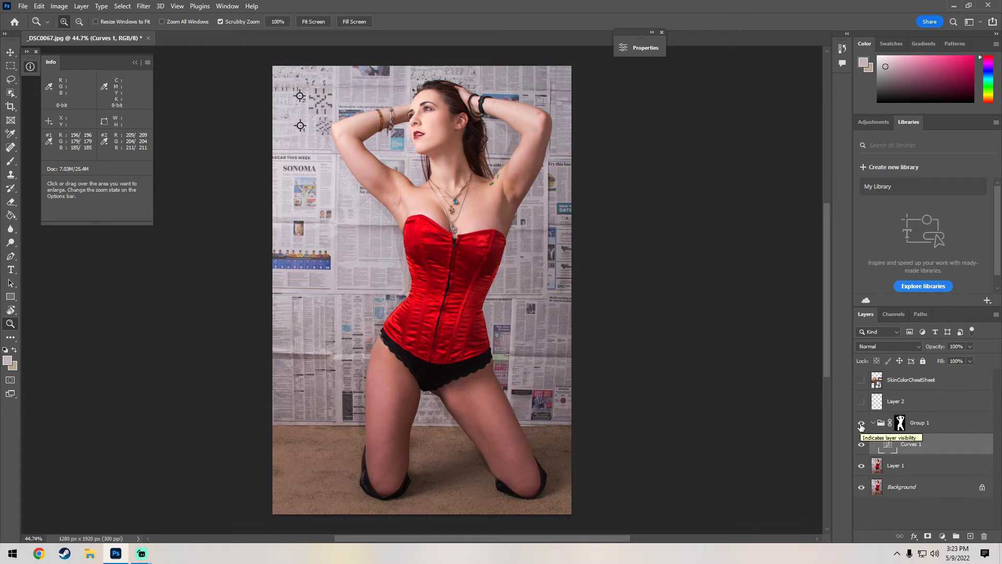
click(862, 424)
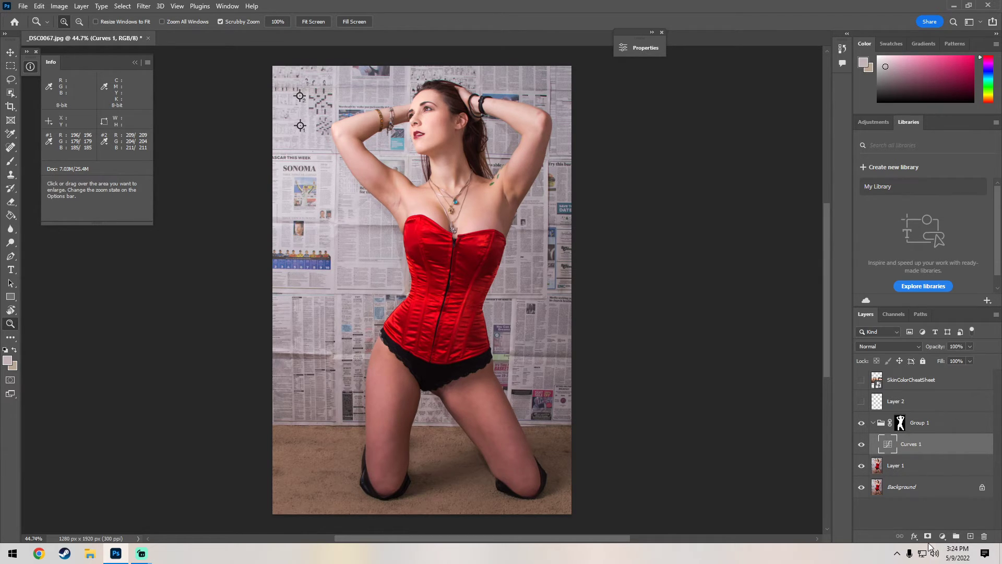
Step: Select the model with Select > Subject while Layer 1 is active
click(911, 470)
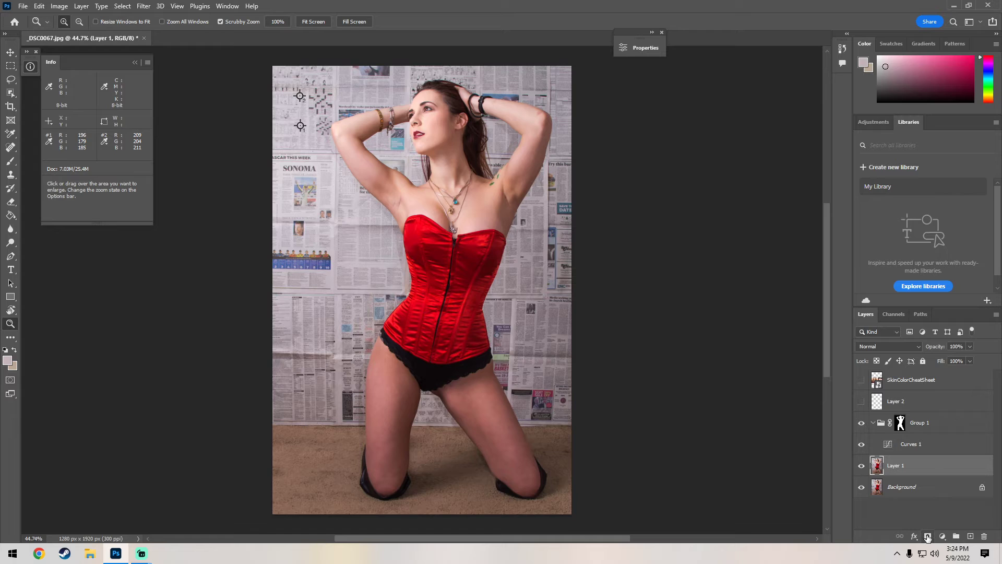
click(125, 6)
click(127, 8)
click(143, 6)
mouse_move(123, 6)
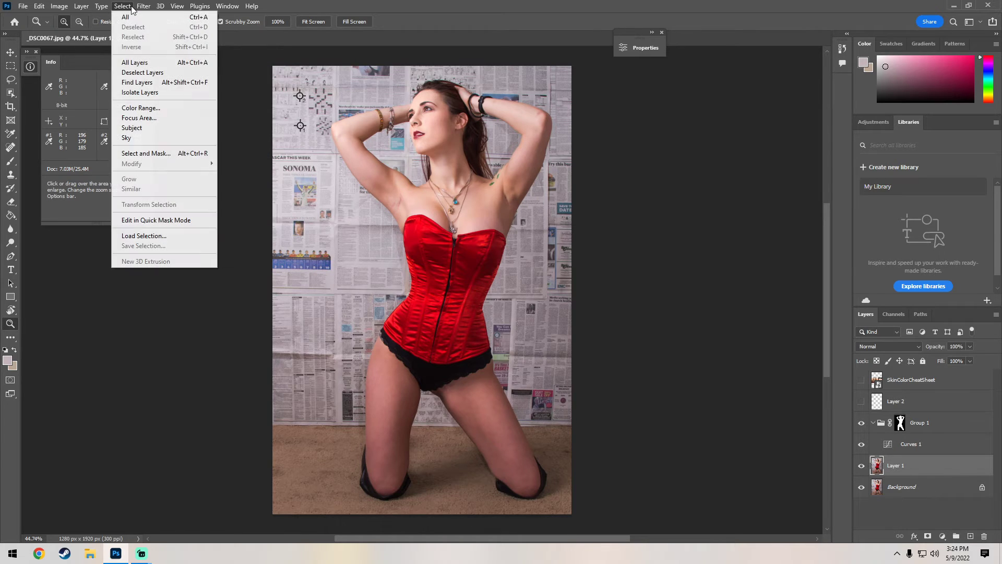
click(141, 128)
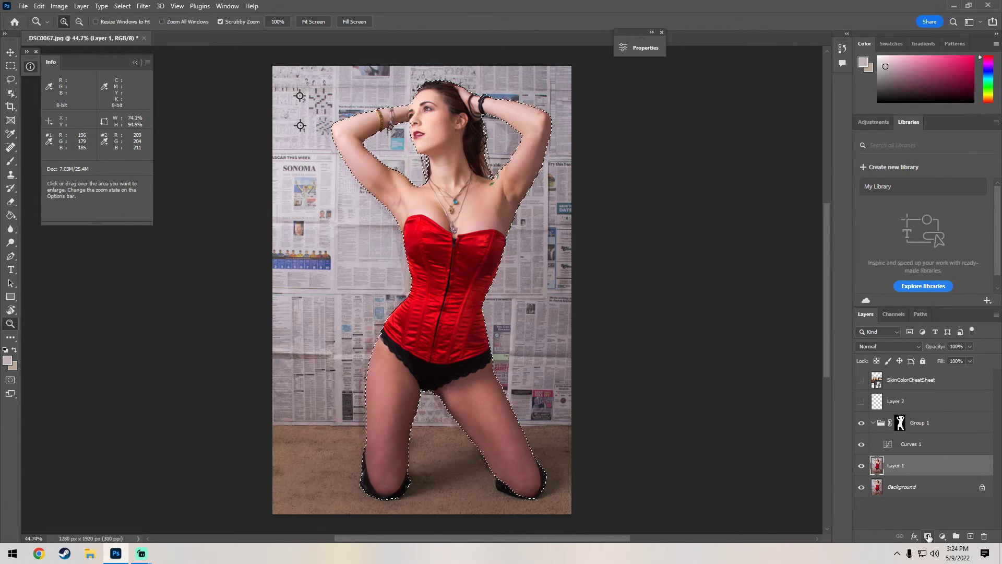
Step: Create an empty Group 2 and invert the subject selection to the background
click(911, 506)
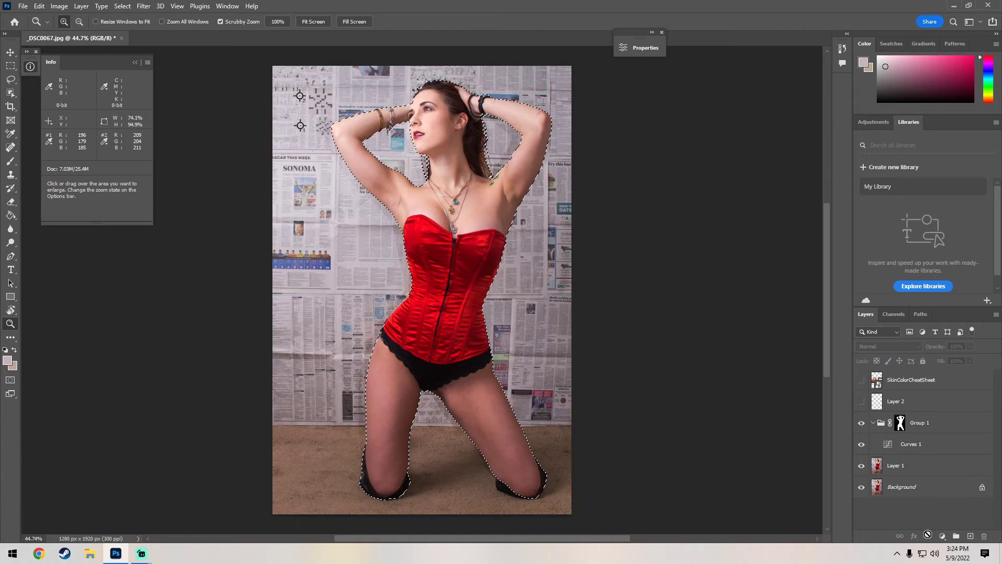
click(956, 537)
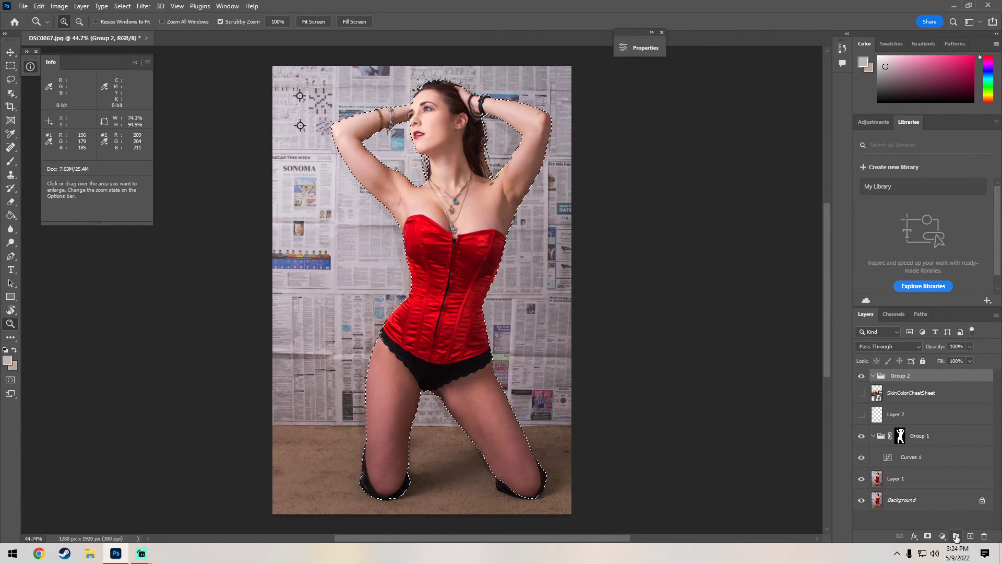
click(928, 537)
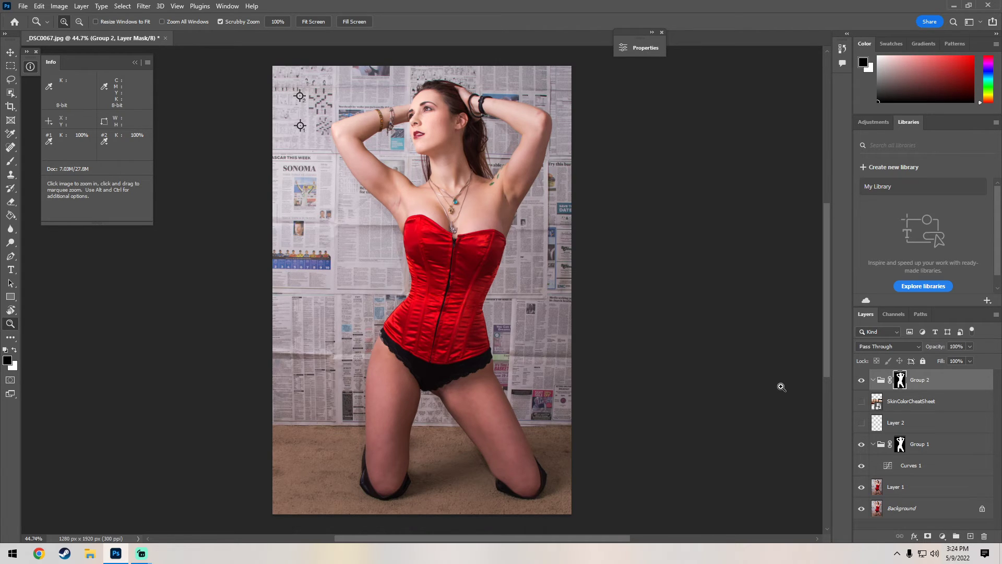
key(ctrl+z)
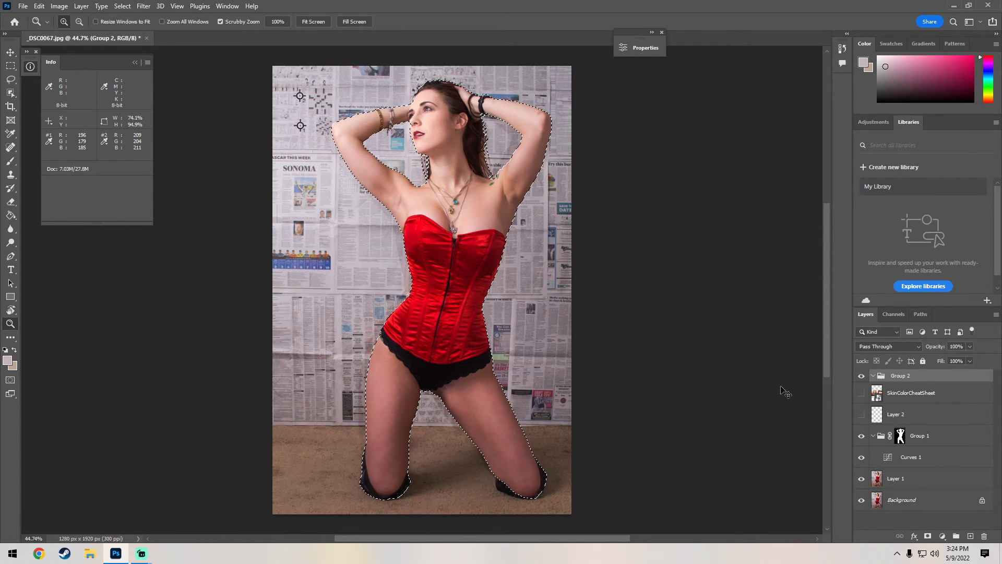
key(ctrl+shift+i)
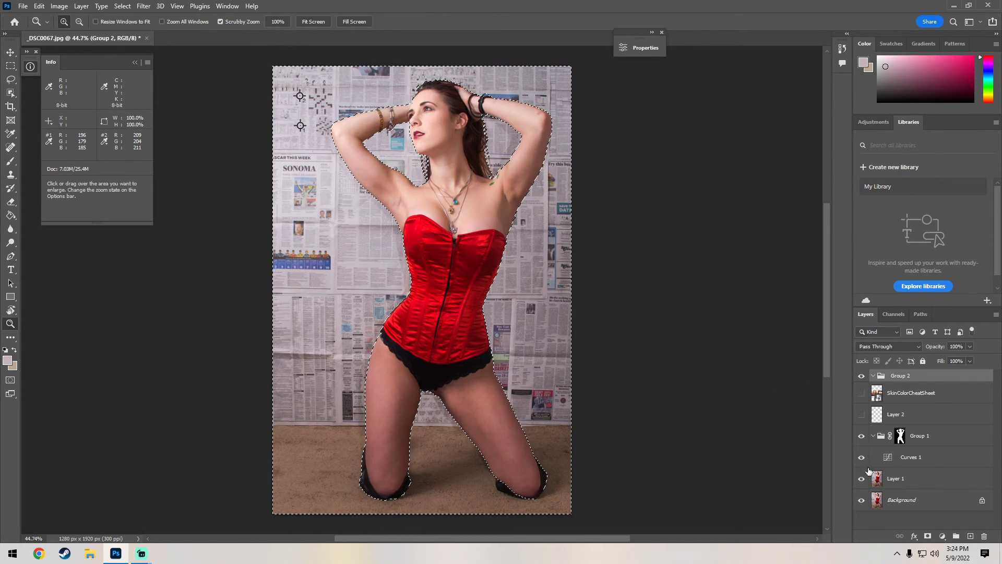
Step: Give Group 2 a layer mask from the inverted background selection
click(928, 537)
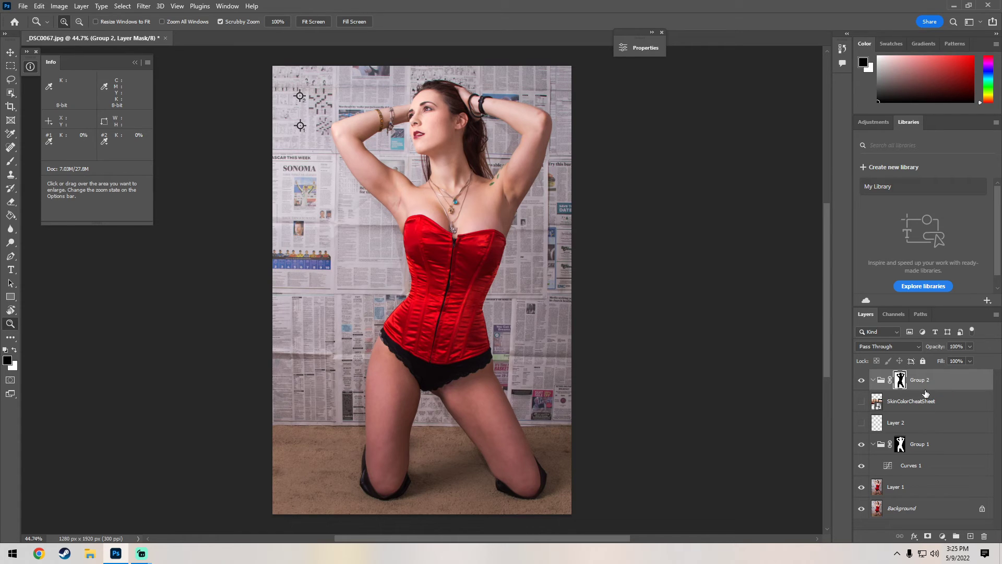
click(943, 536)
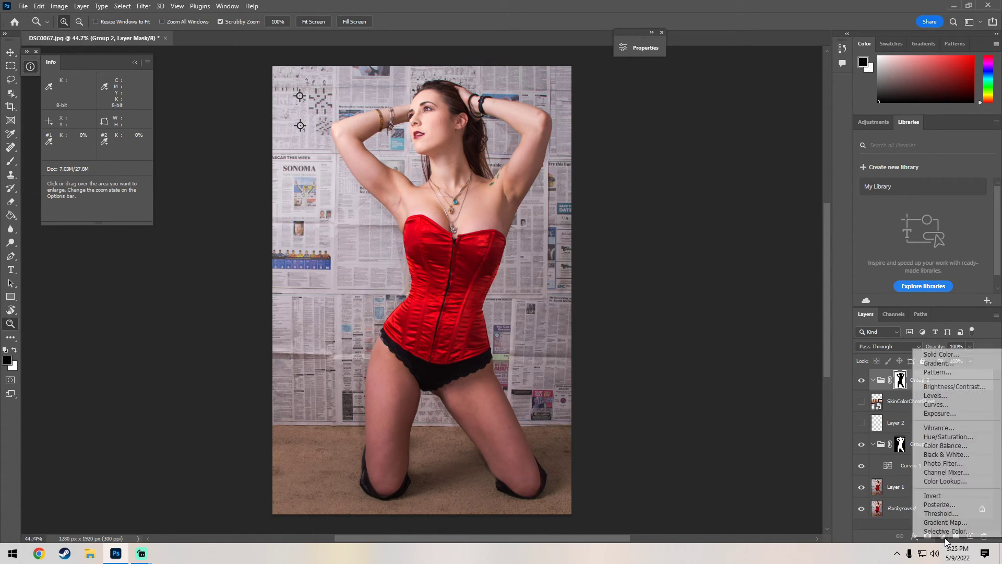
Step: Add a Levels layer in Group 2 at 9, 0.87, 237 with Luminosity blending
click(941, 396)
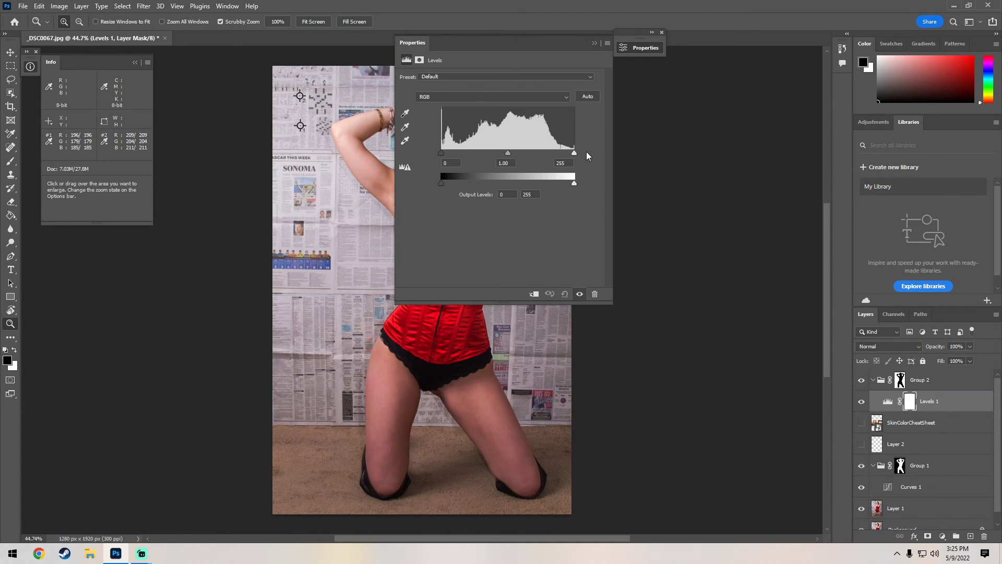
drag(574, 154, 565, 154)
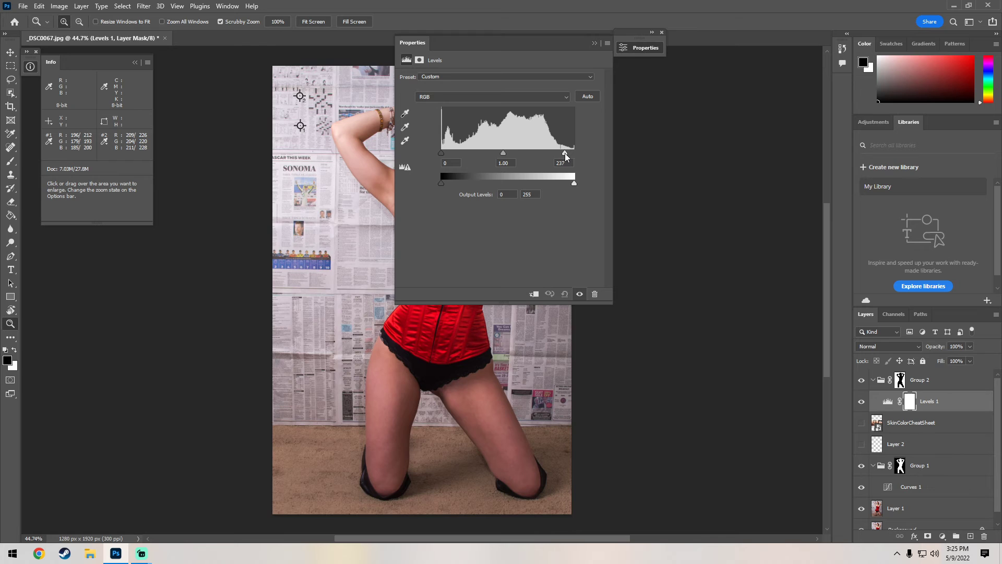
drag(441, 153, 445, 153)
mouse_move(506, 152)
mouse_down()
mouse_move(497, 153)
mouse_move(513, 152)
mouse_up()
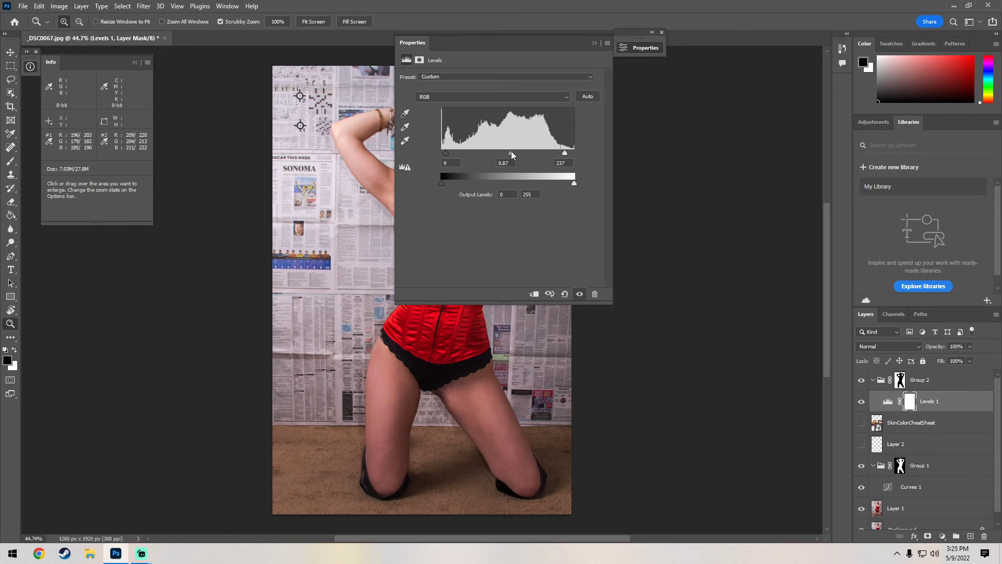
drag(568, 46, 775, 48)
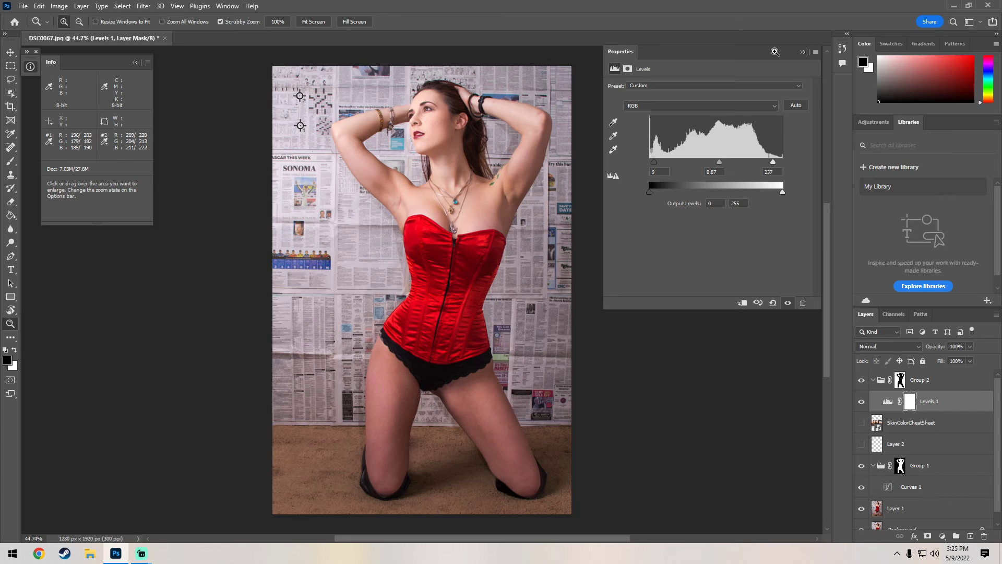
click(918, 348)
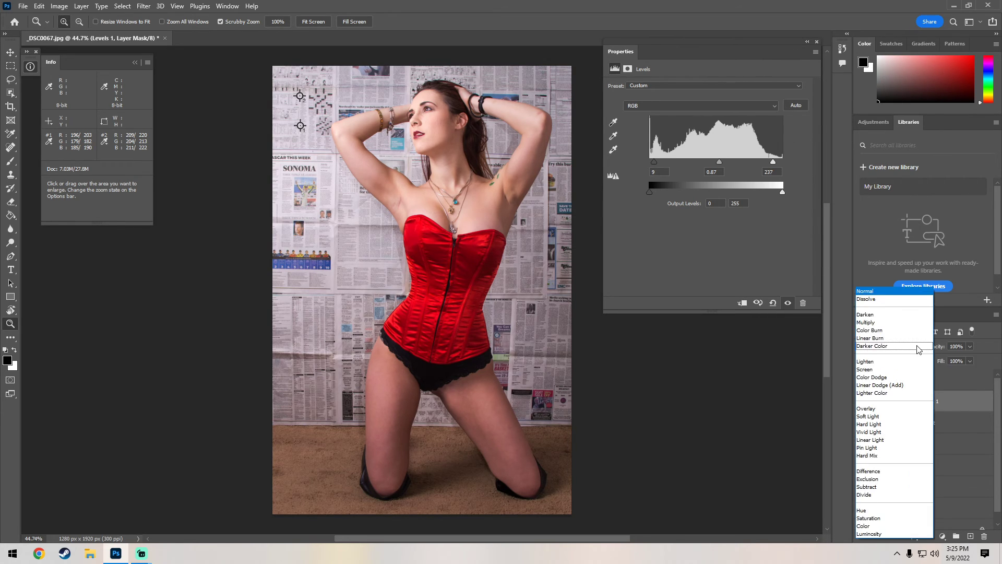
click(869, 534)
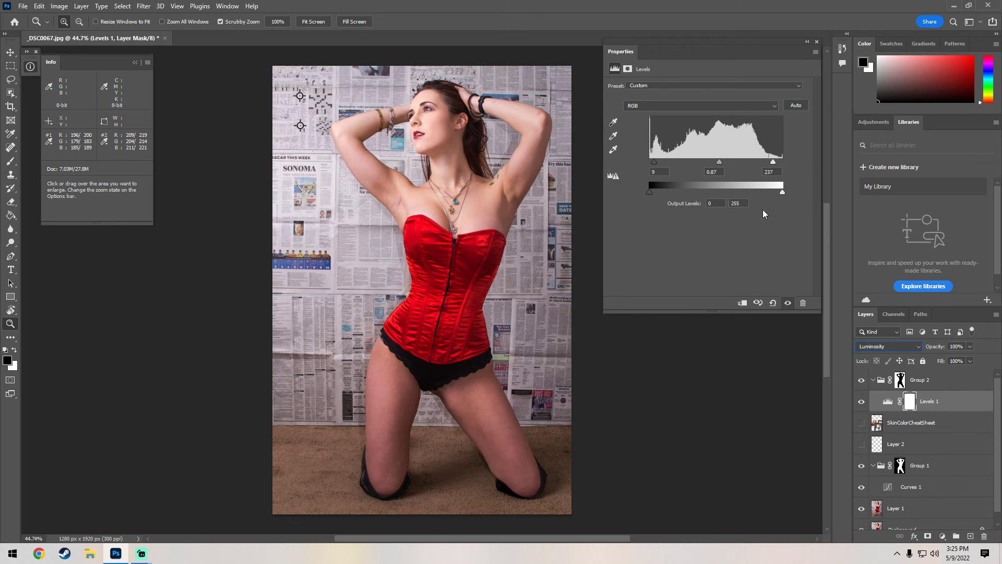
click(807, 41)
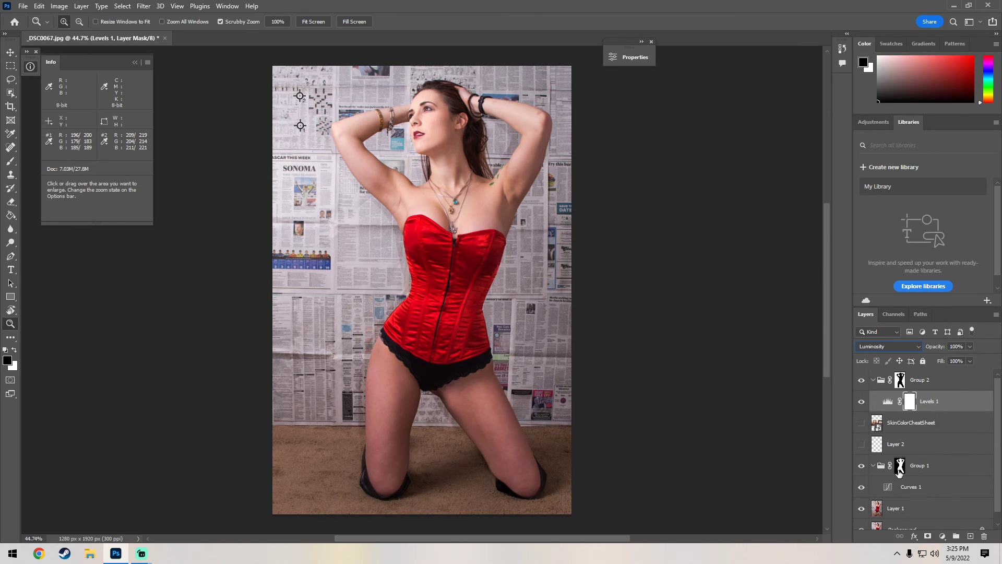
Step: Collapse Group 2 and delete Layer 2 and the SkinColorCheatSheet layer
click(907, 489)
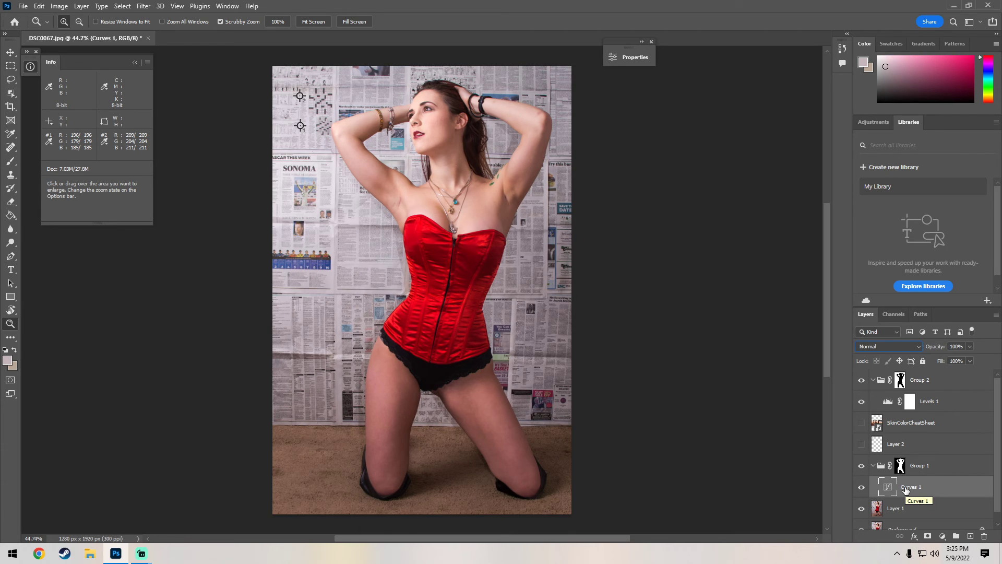
scroll(946, 486, down, 1)
scroll(946, 486, up, 1)
scroll(946, 486, down, 1)
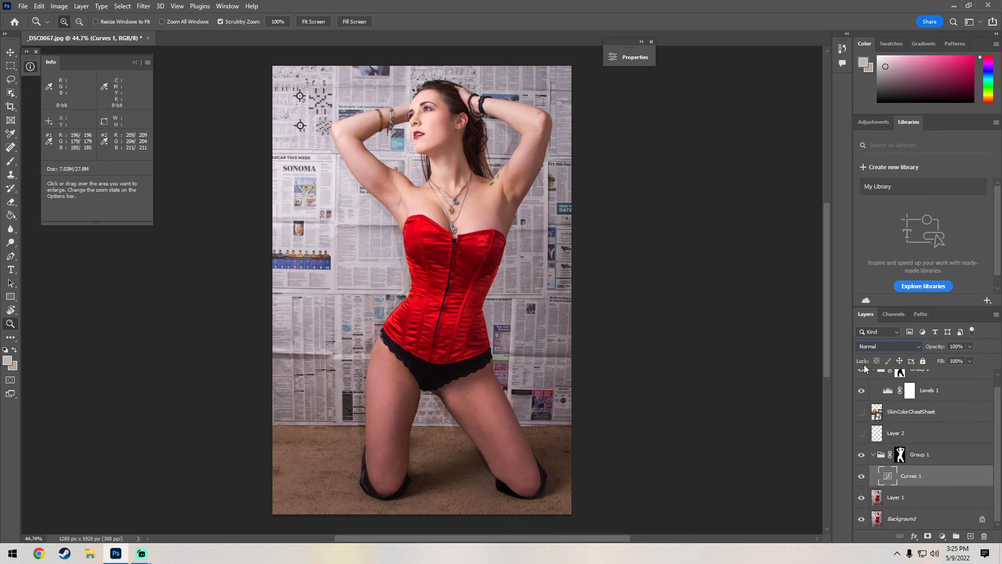
scroll(885, 416, up, 1)
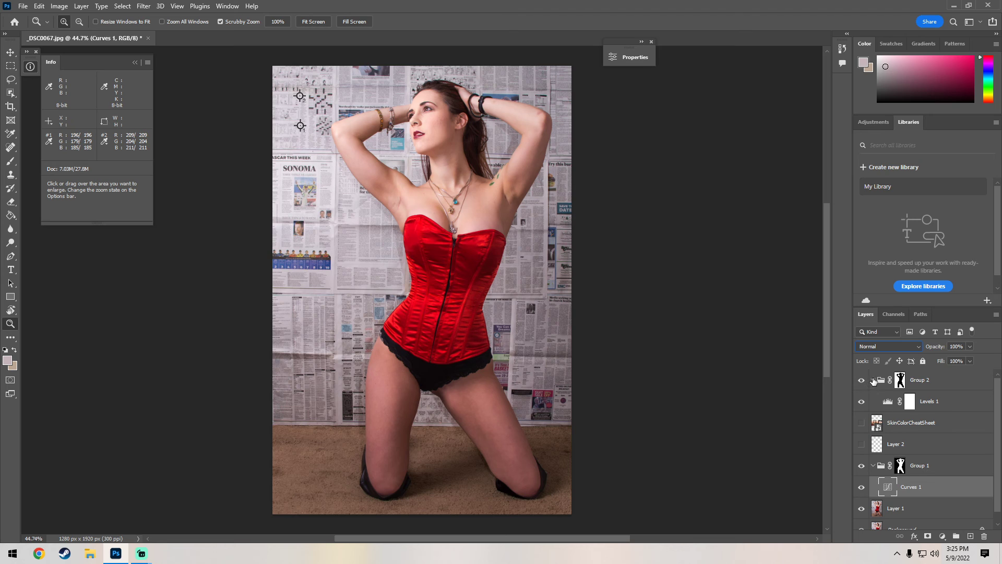
click(874, 380)
drag(895, 424, 986, 536)
drag(919, 402, 985, 536)
Step: Toggle Group 1 and Group 2 off and back on to compare the corrections
click(862, 401)
click(862, 380)
click(862, 400)
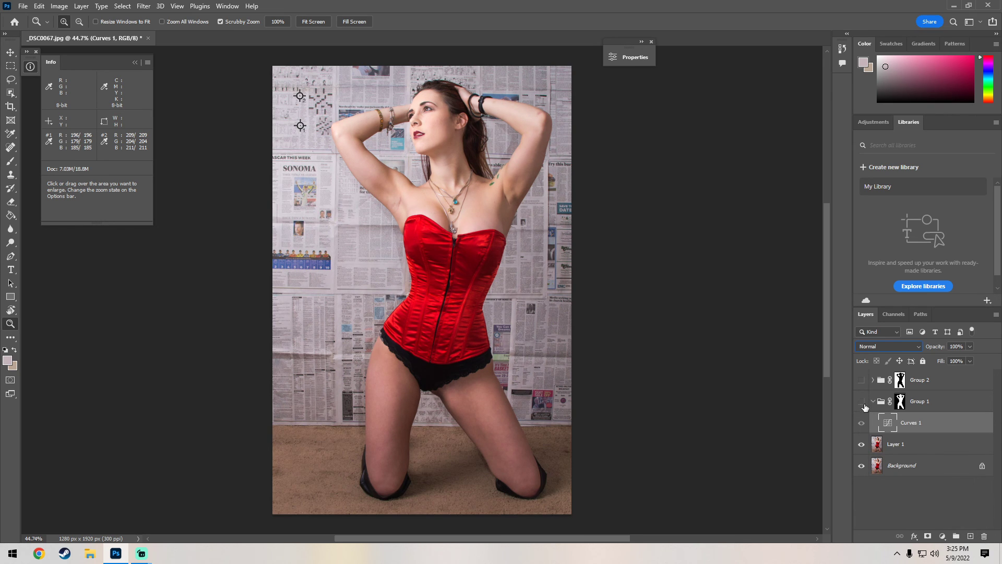
click(861, 380)
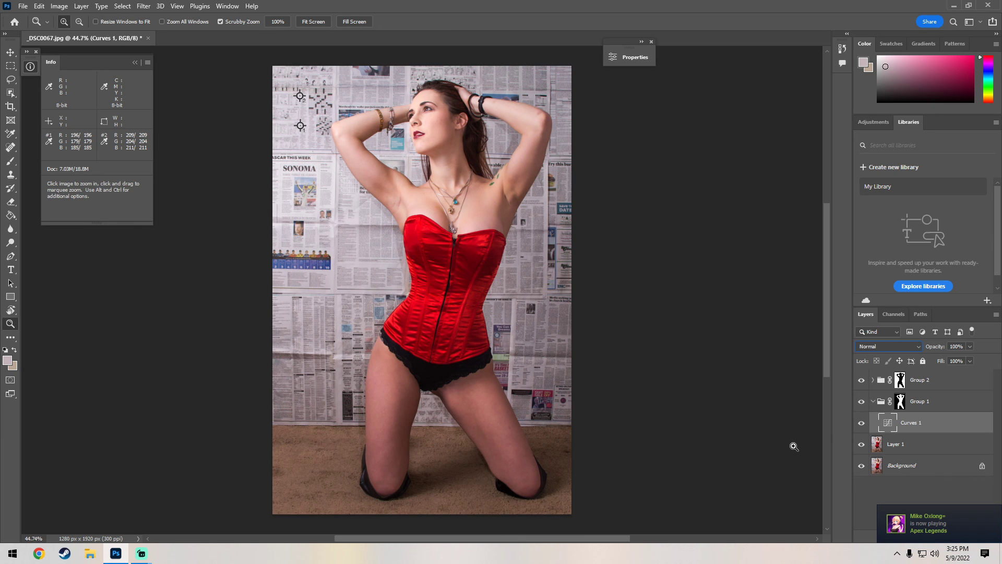